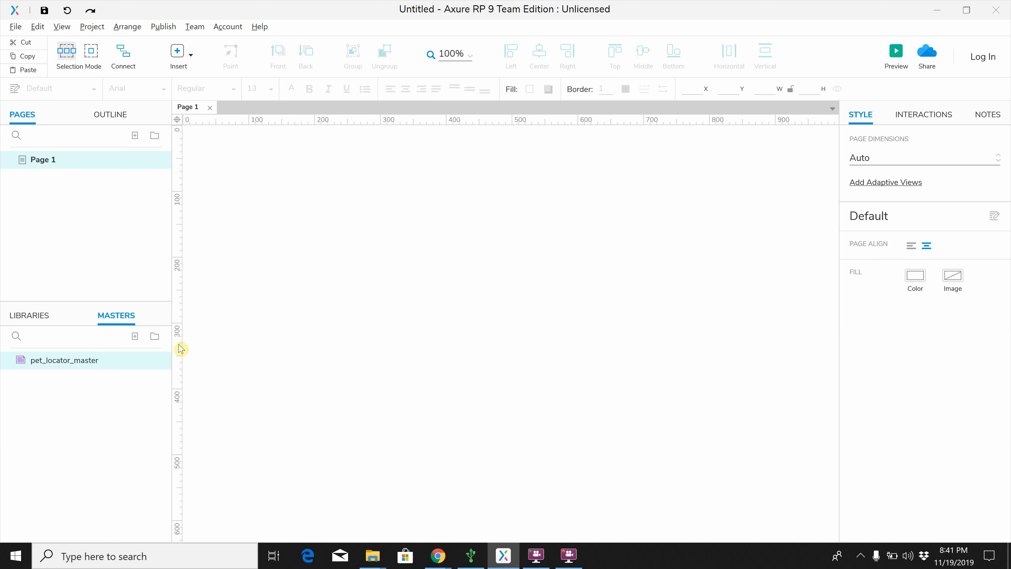
Open the pet_locator_master master for editing.
double_click(73, 364)
click(76, 361)
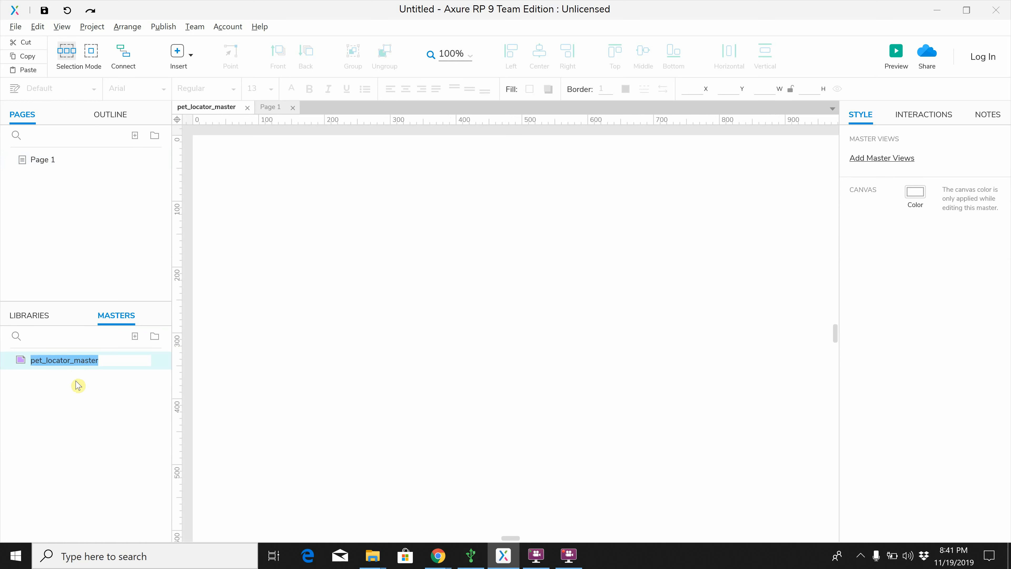
click(96, 383)
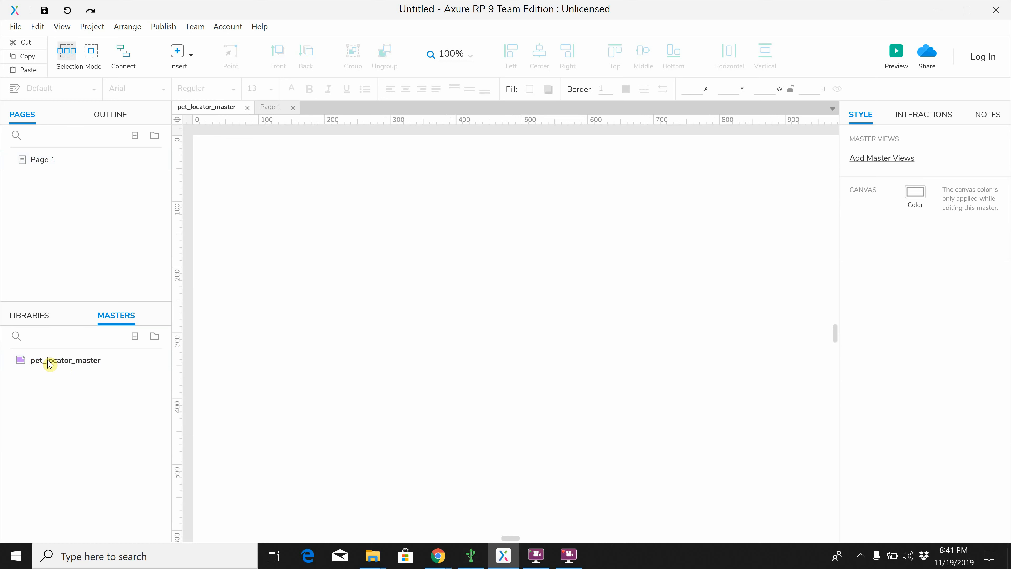
click(55, 362)
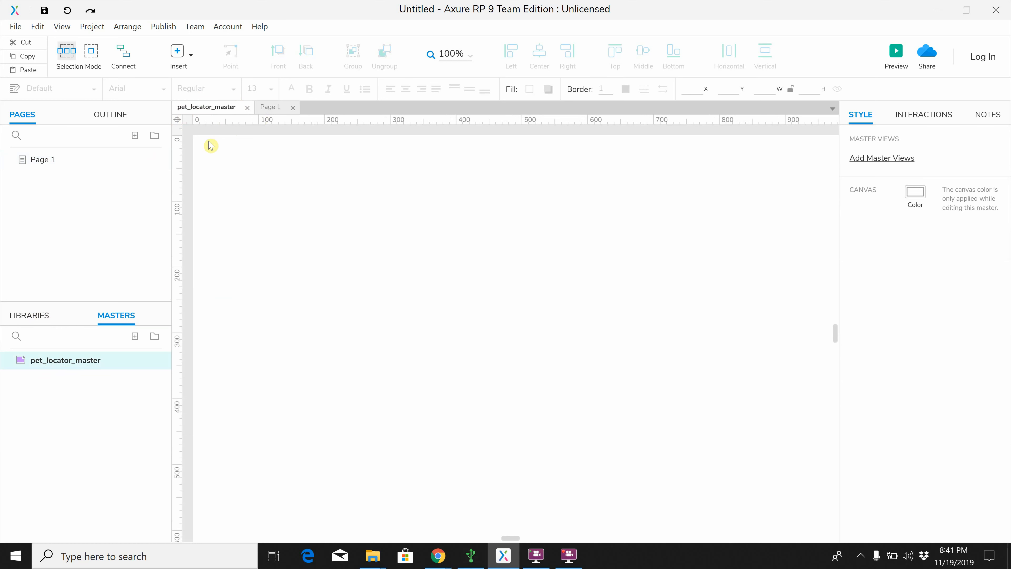
Place the Android body phone frame from the Android Lite screens on the master and set its location to X 0, Y 0.
click(31, 321)
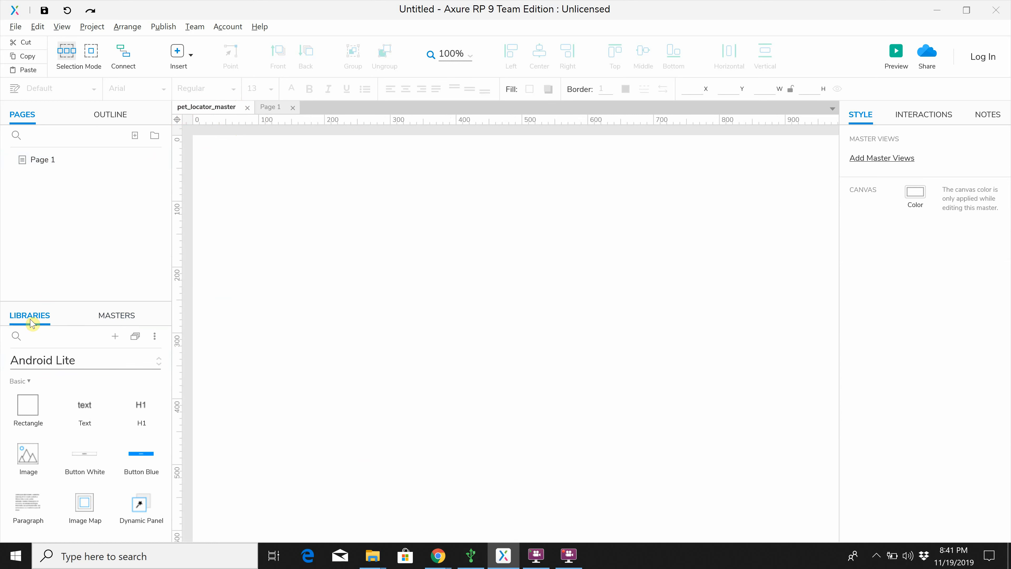
click(28, 381)
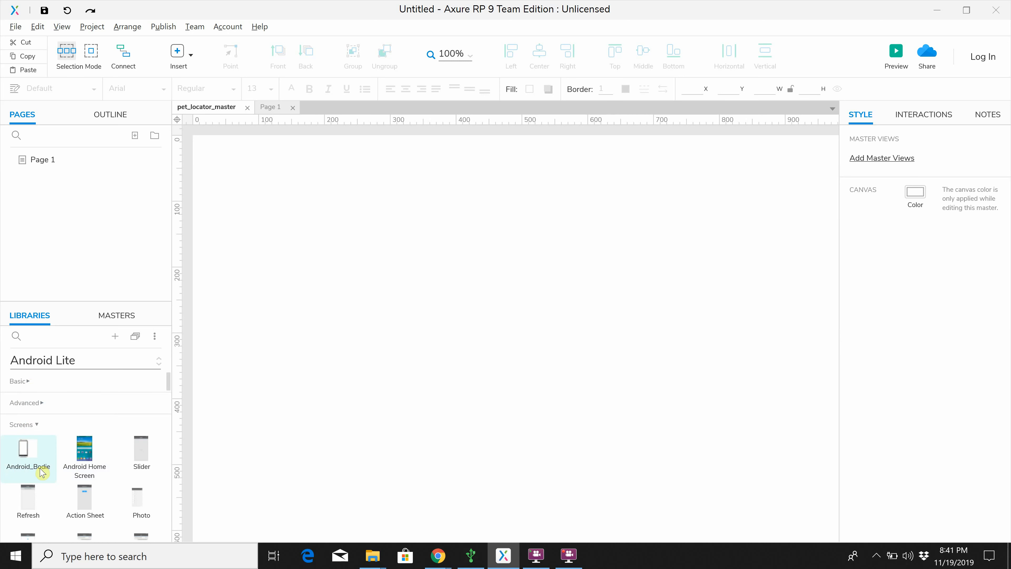
drag(25, 458, 214, 164)
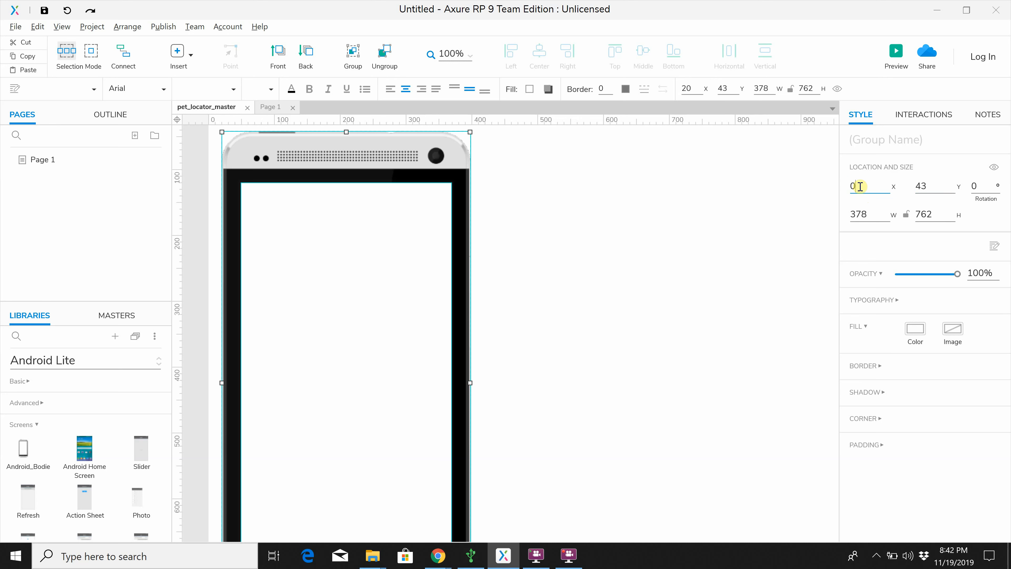
click(933, 185)
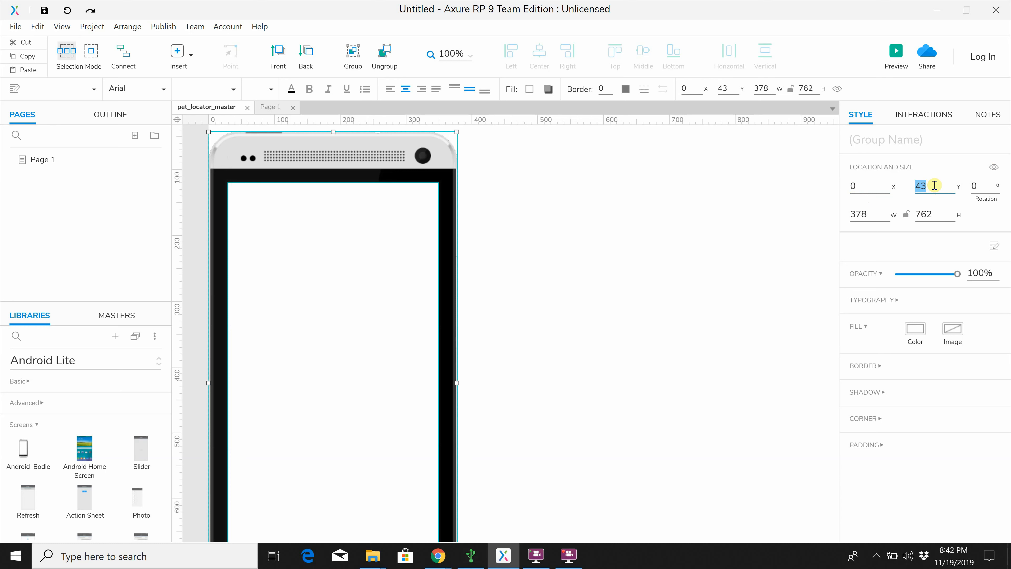
text(0)
click(685, 268)
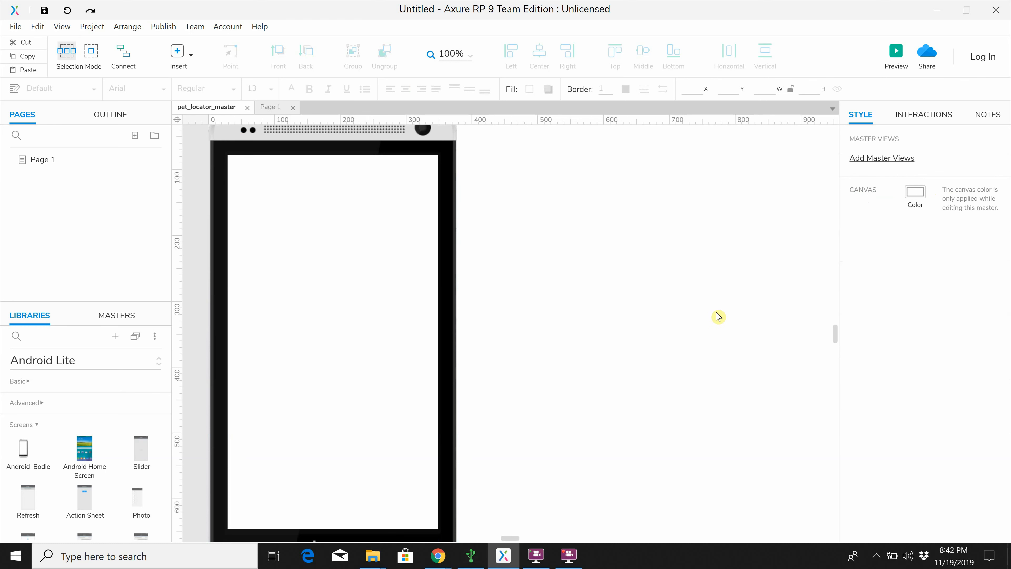
Place a basic Rectangle from the Android Lite library over the phone frame's lower-right corner, at about X 257, Y 584.
scroll(837, 336, up, 3)
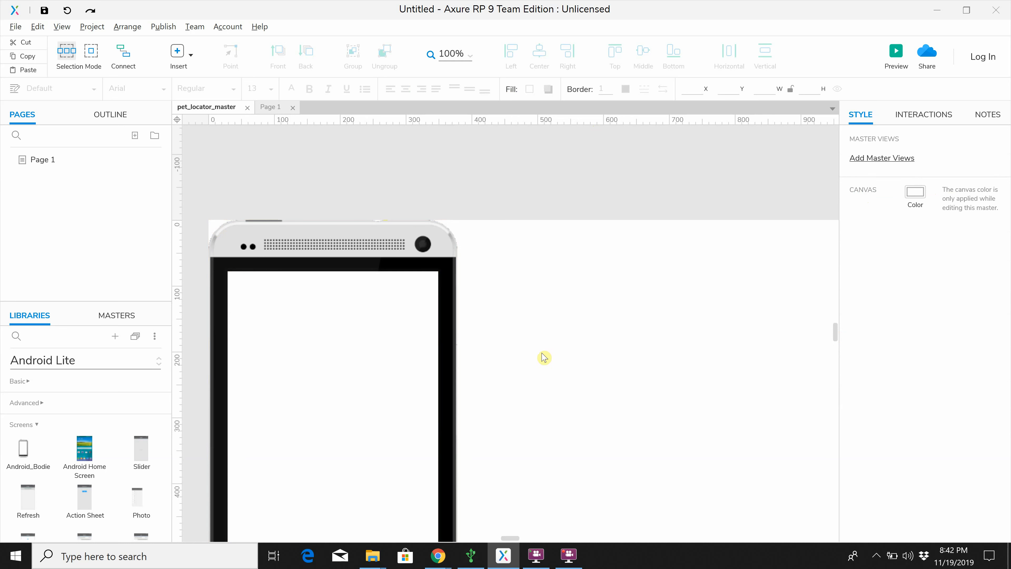
click(468, 56)
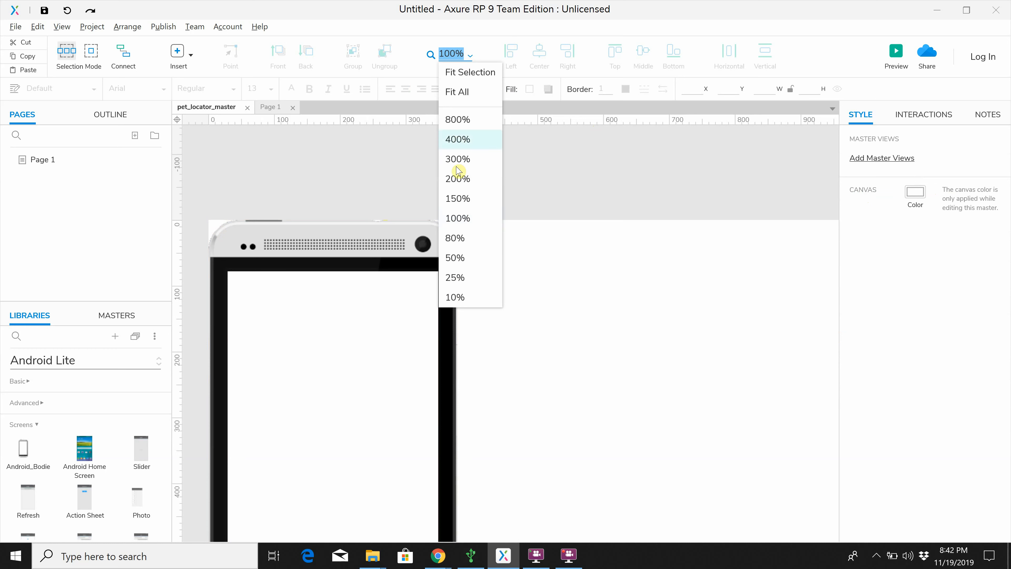
click(451, 244)
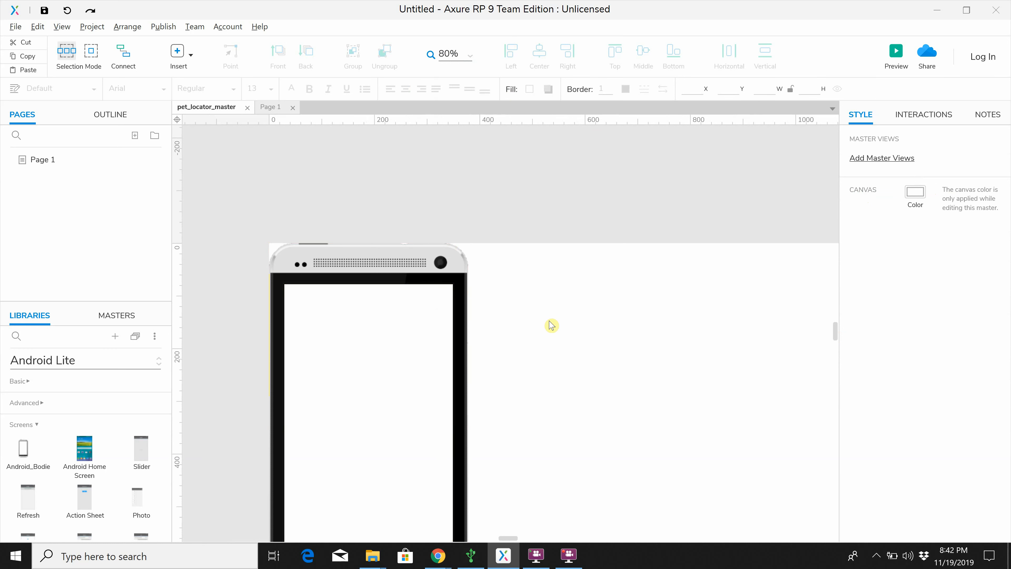
drag(550, 321, 526, 288)
drag(426, 378, 343, 263)
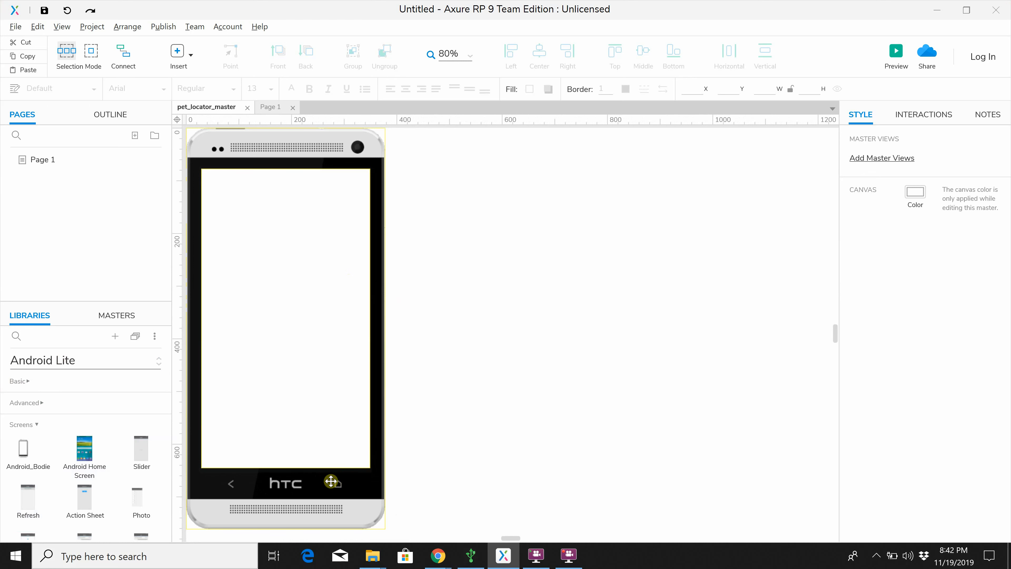
click(29, 381)
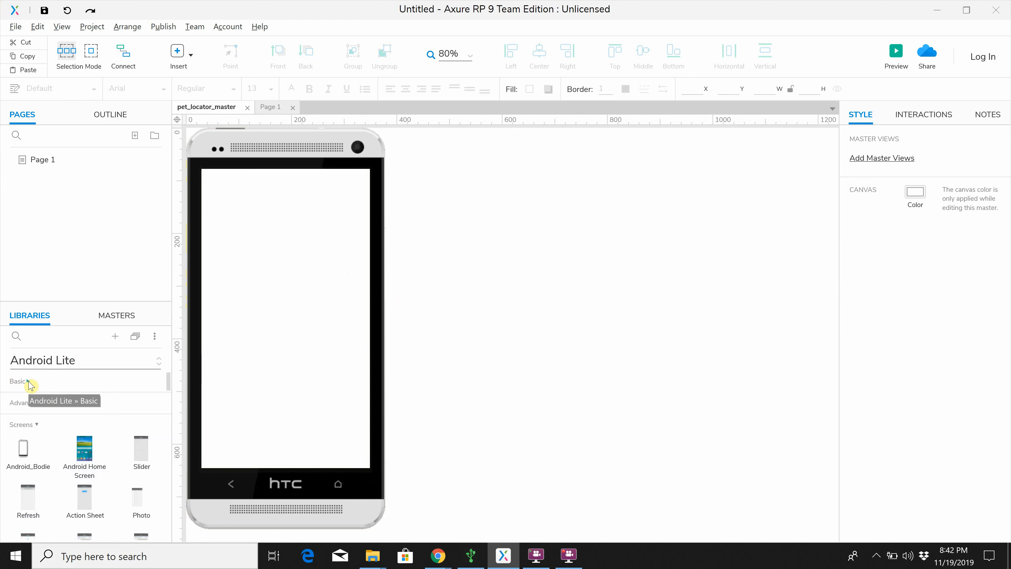
click(28, 382)
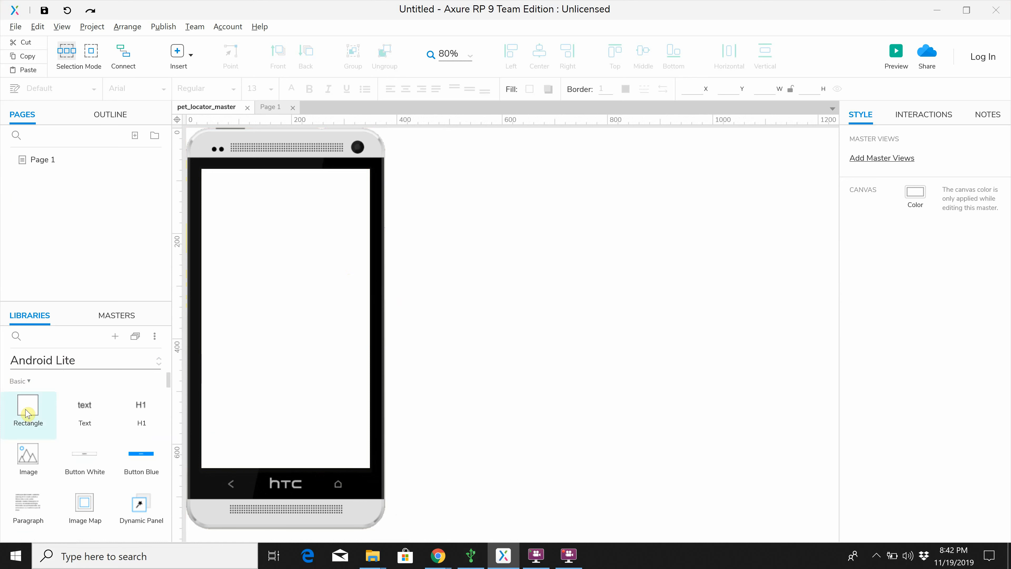
drag(27, 413, 323, 438)
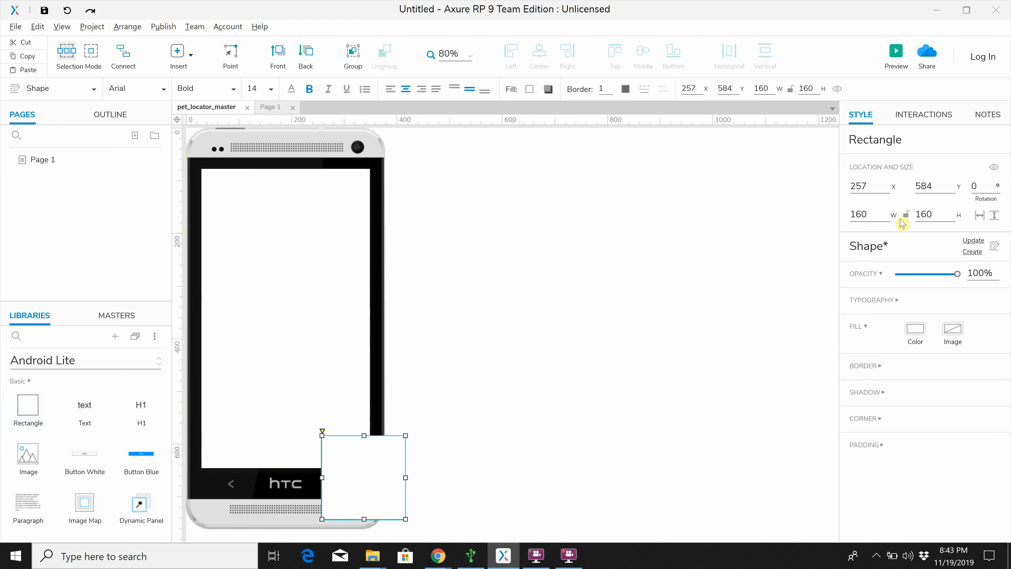
Set the rectangle's width and height to 50.
click(871, 215)
text(50)
click(923, 215)
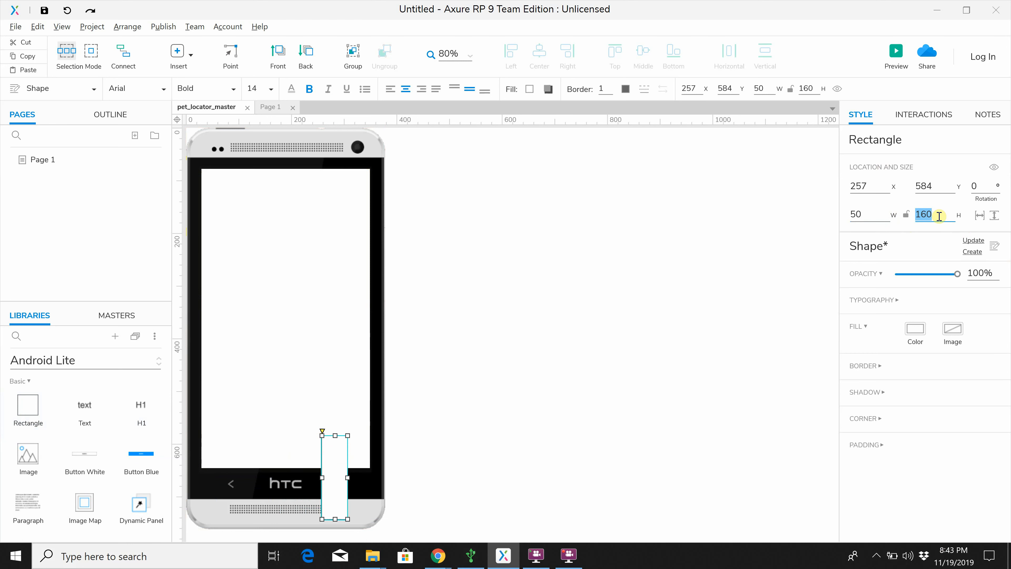
text(50)
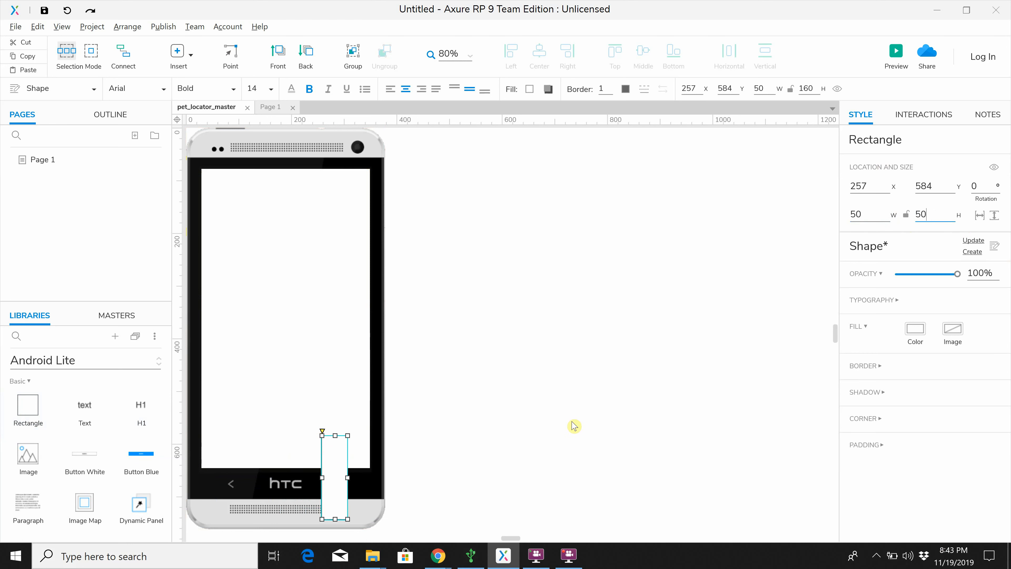
click(488, 441)
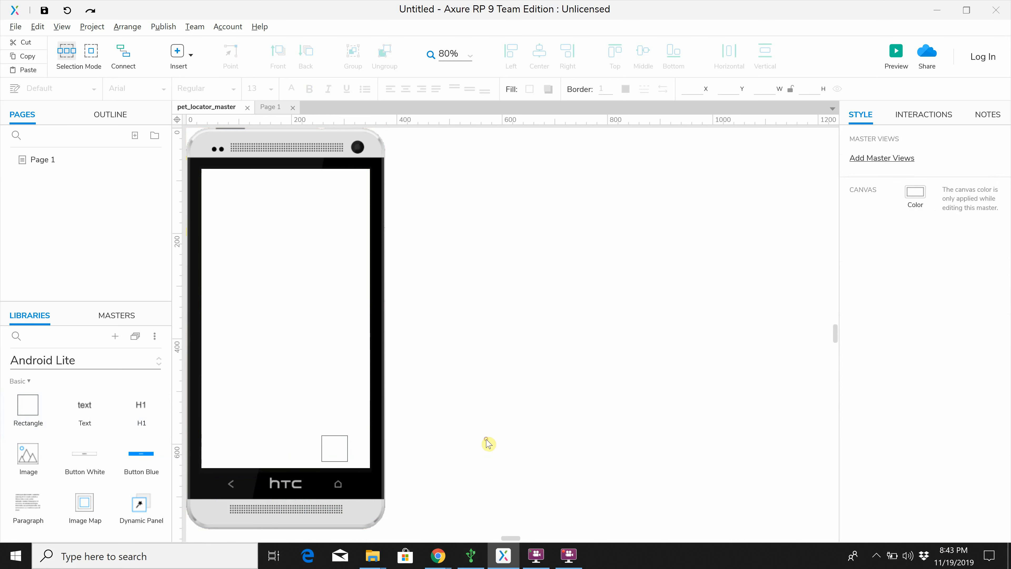
Move the rectangle over the phone's home icon by setting its location to X 275, Y 650.
click(335, 446)
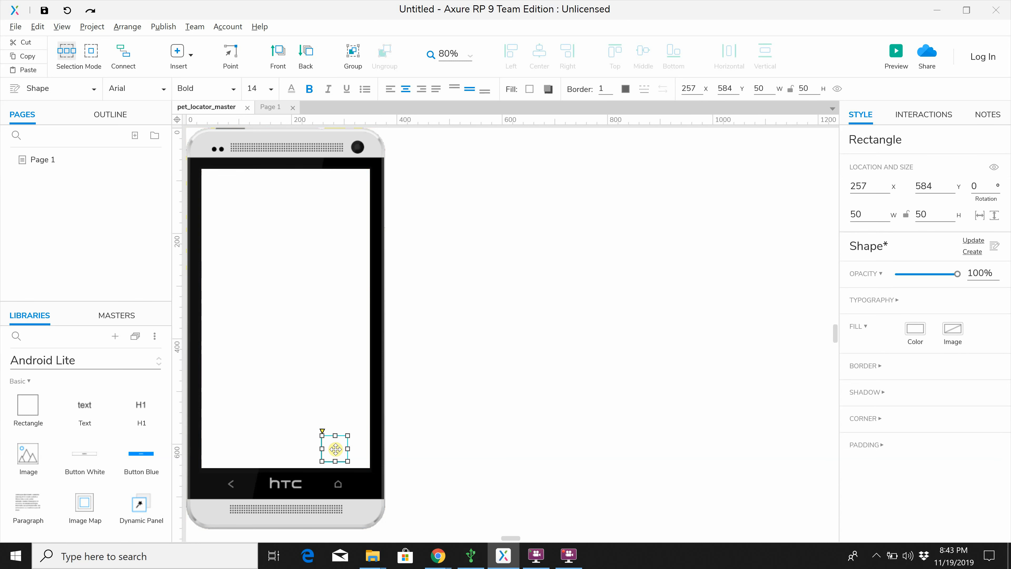
double_click(874, 184)
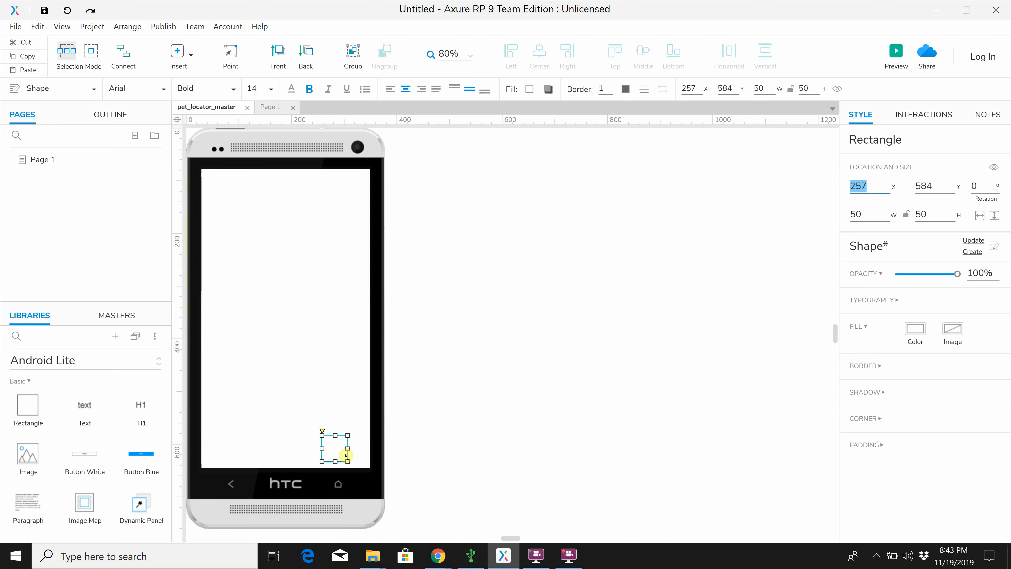
click(871, 185)
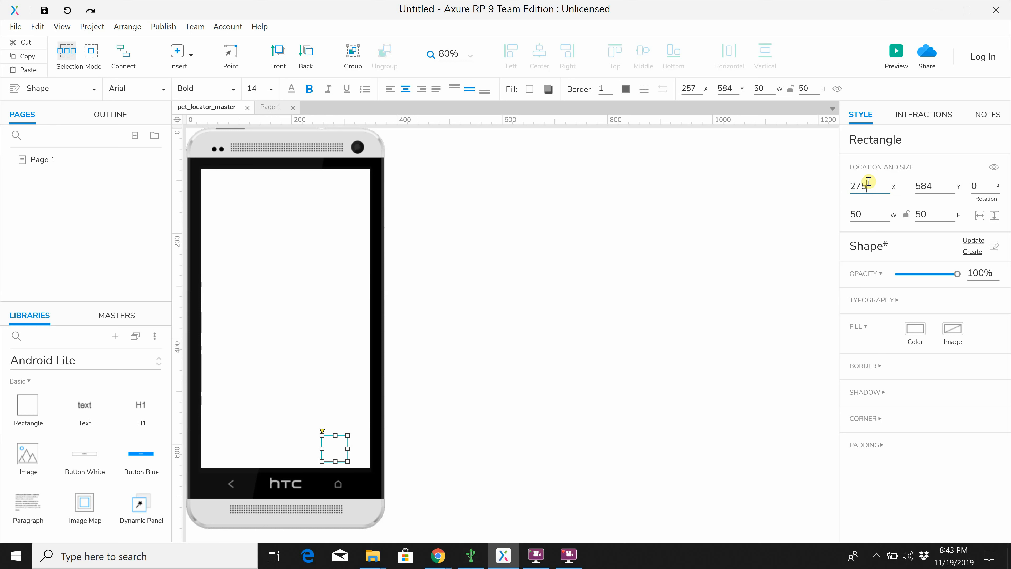
click(937, 184)
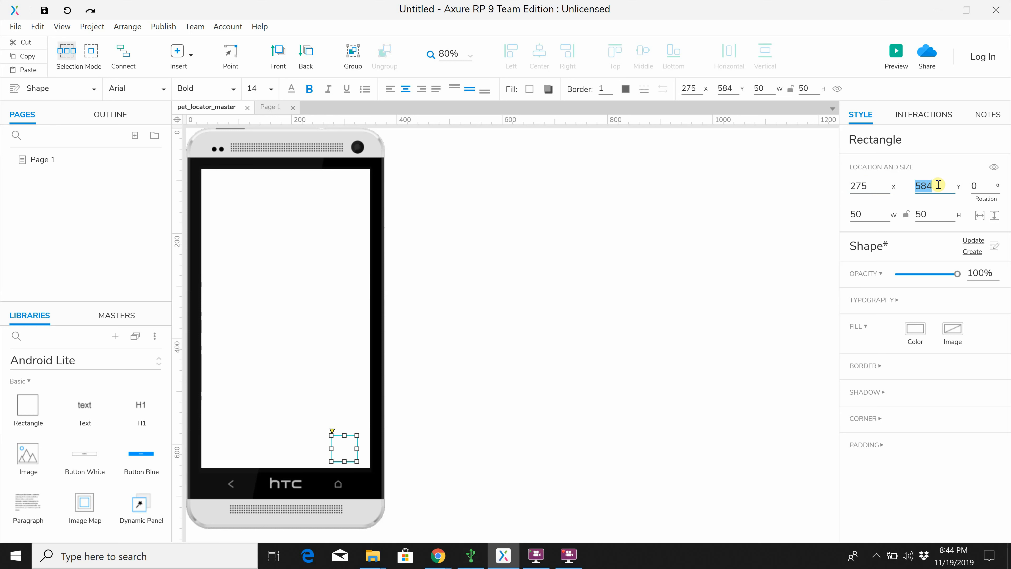
text(640)
key(Return)
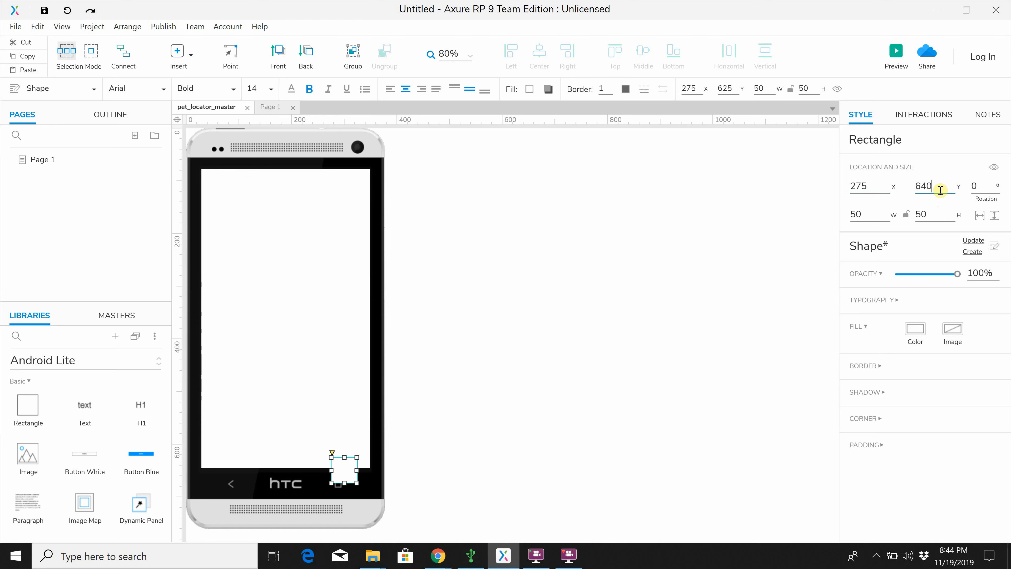
key(Return)
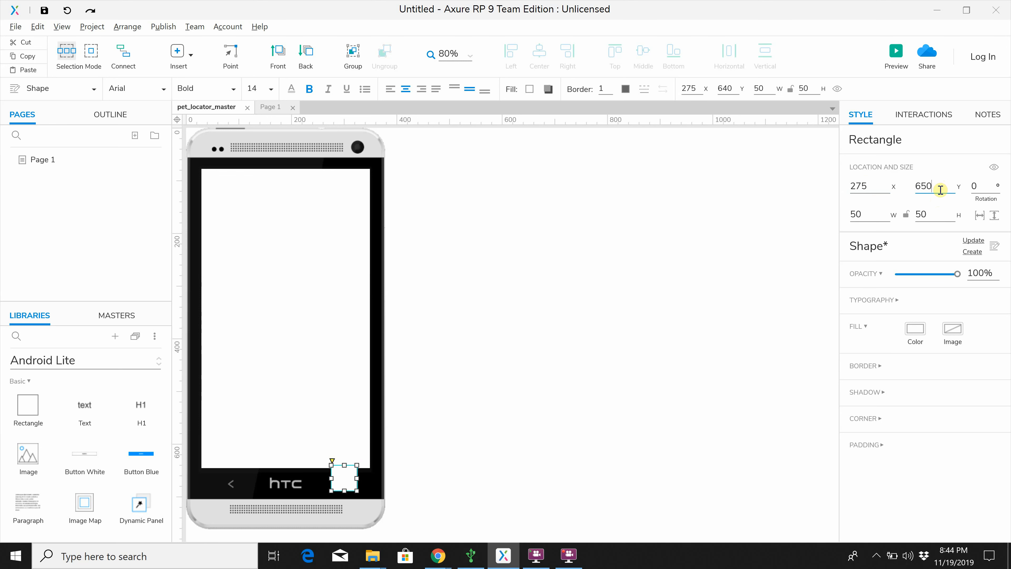
key(Return)
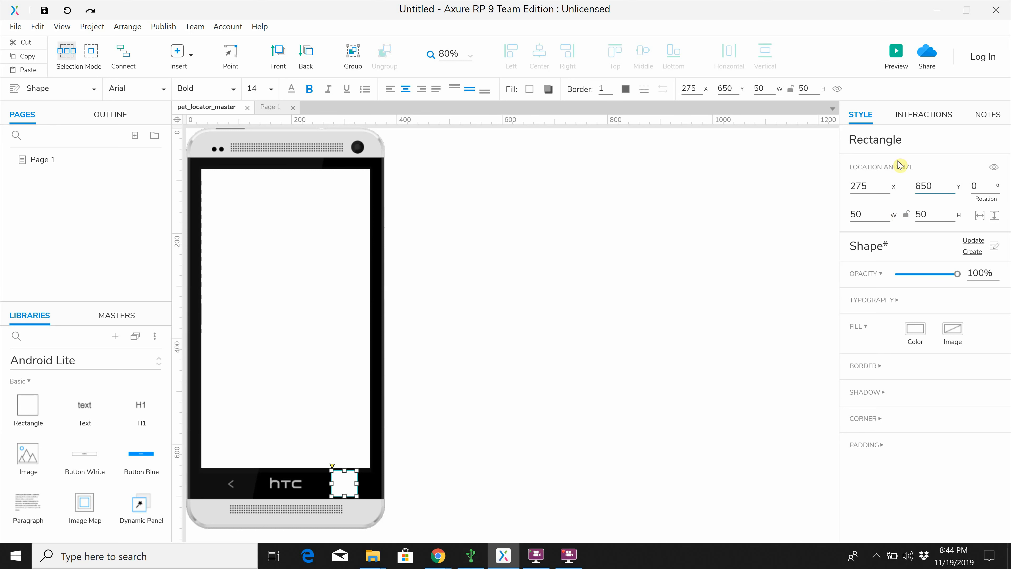
Set the rectangle's X position to 270.
double_click(868, 185)
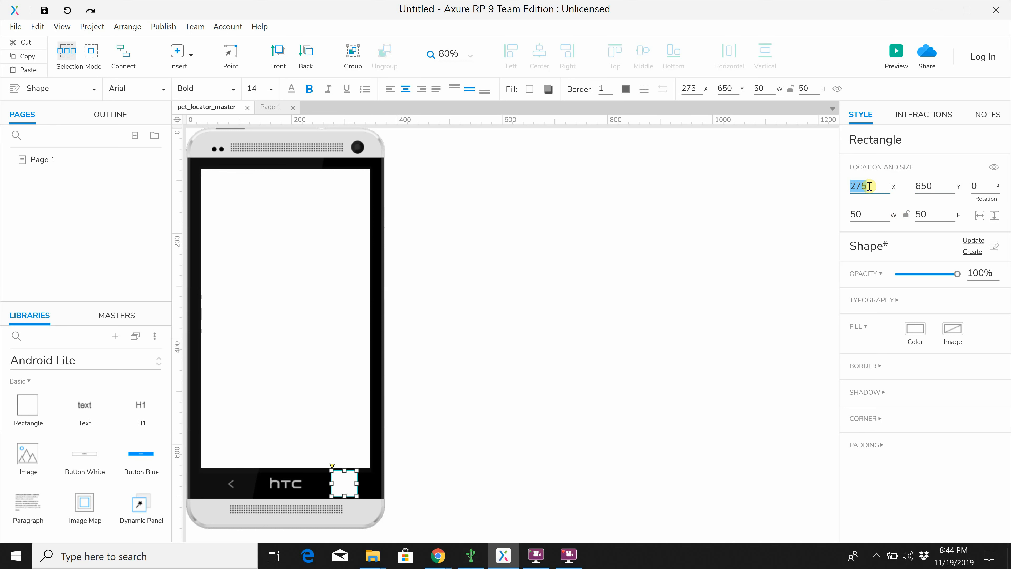
click(868, 186)
key(BackSpace)
text(0)
key(Return)
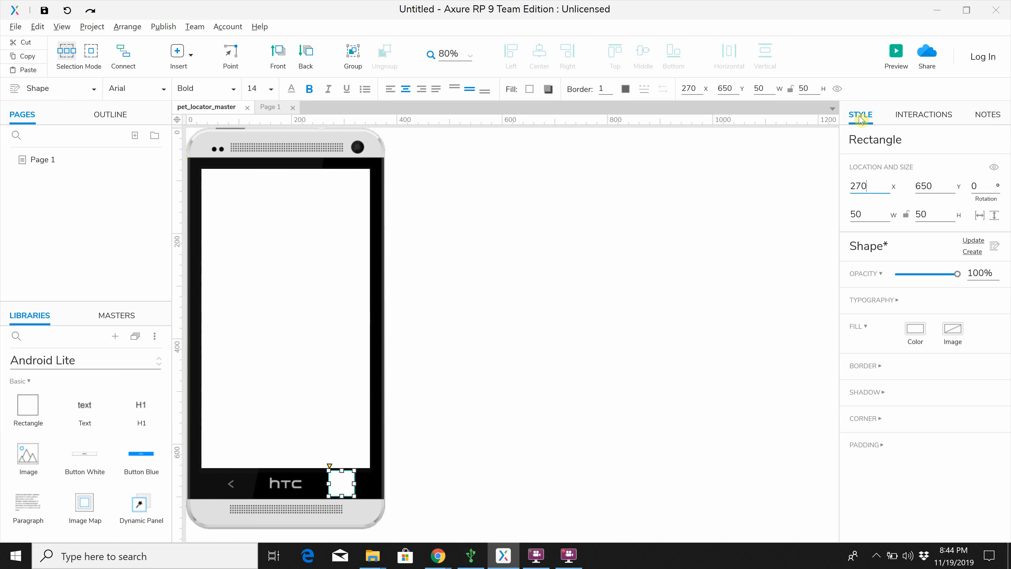
Make the rectangle's fill fully transparent by setting the fill colour's opacity to 0%.
click(915, 330)
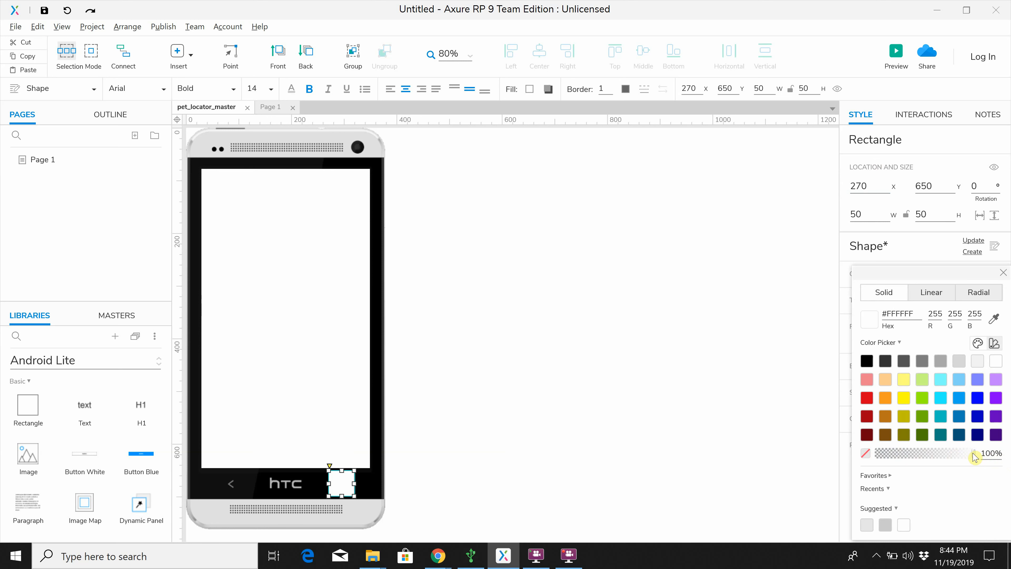
drag(975, 456, 878, 453)
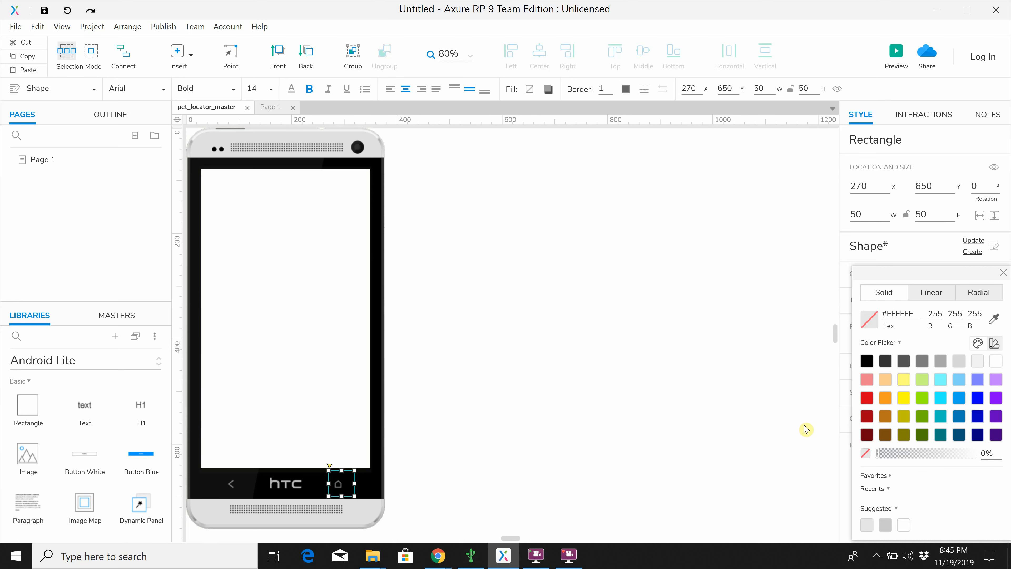
click(729, 408)
Centre the transparent rectangle on the home icon by setting its X position to 265.
click(341, 481)
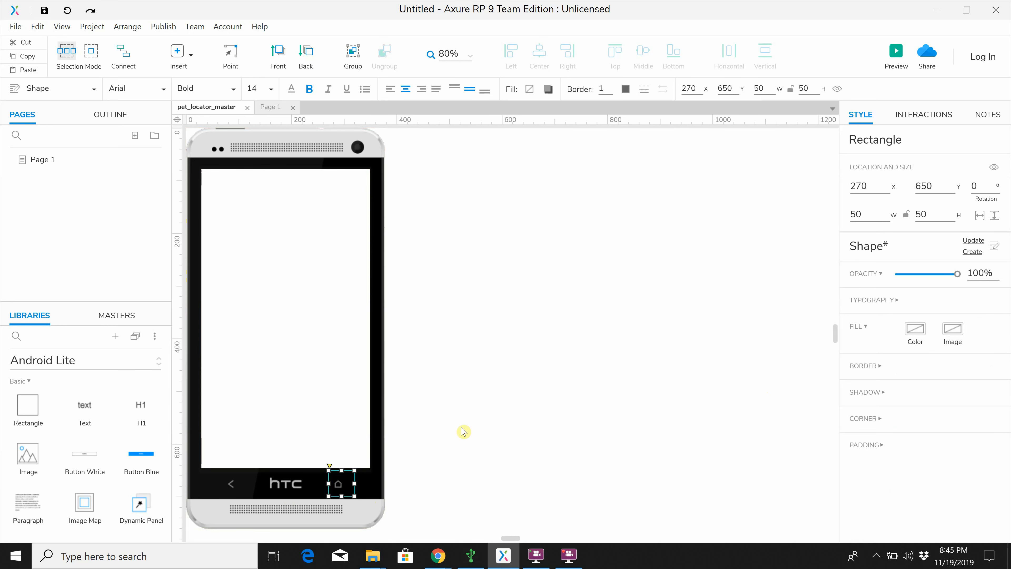
click(864, 185)
click(873, 185)
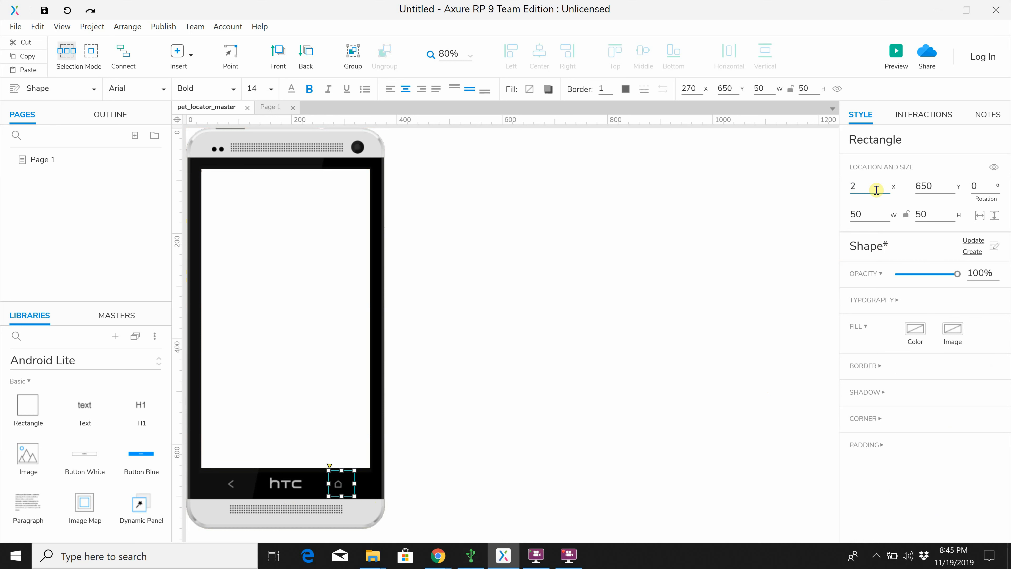
key(Return)
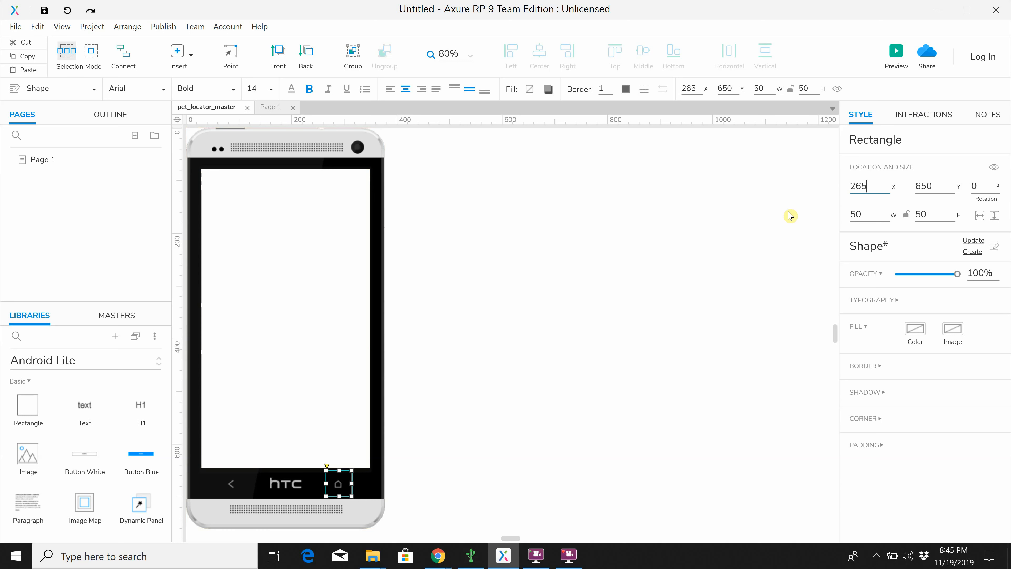
Add a Click or Tap interaction to the transparent rectangle that opens a link to Page 1.
click(919, 119)
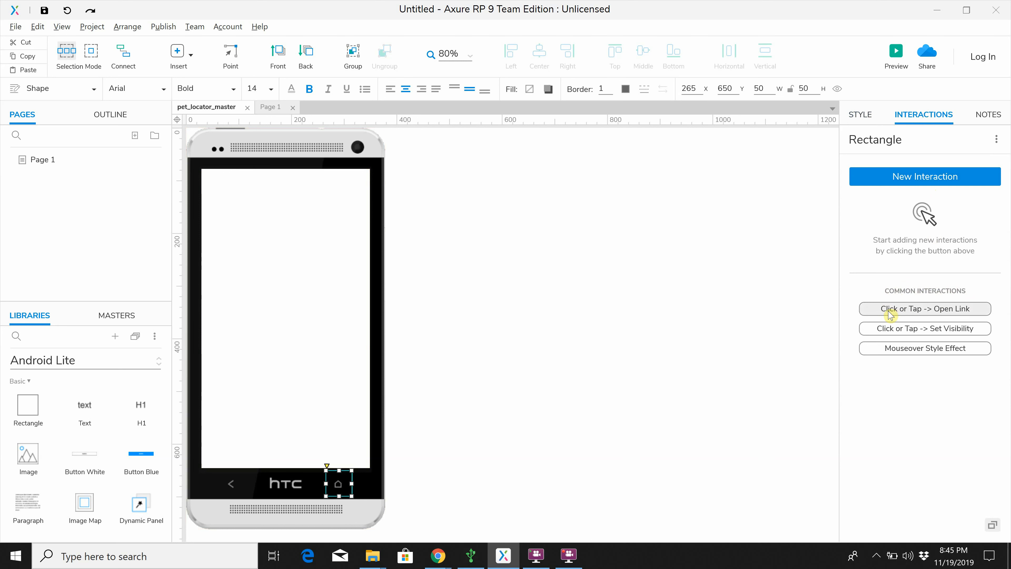
click(955, 310)
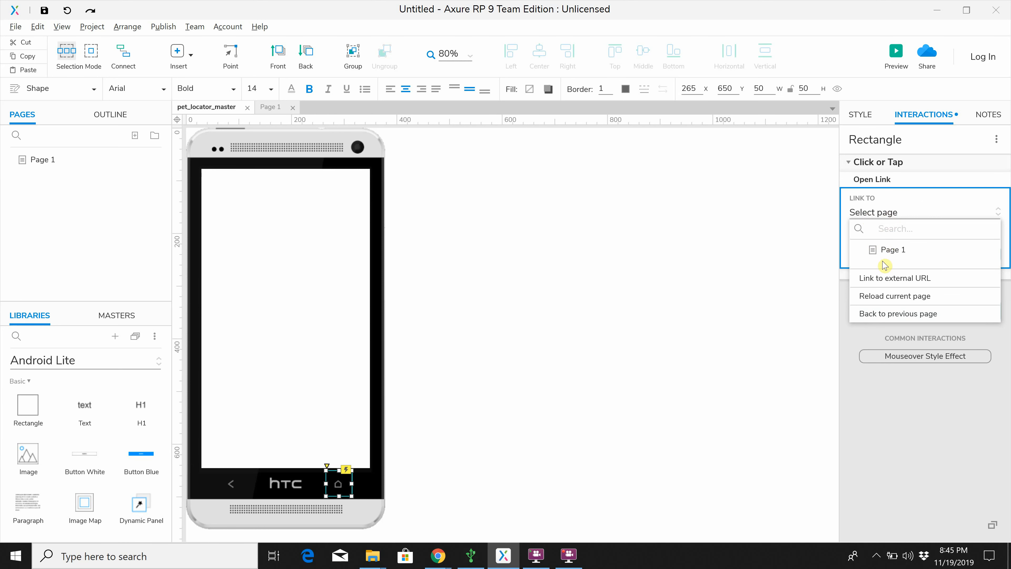
click(893, 250)
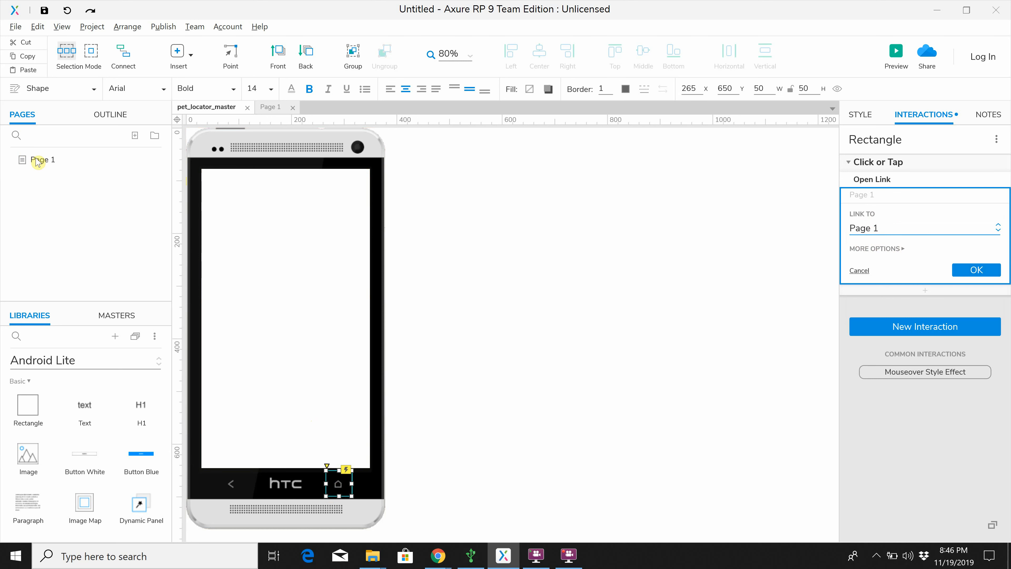
click(976, 271)
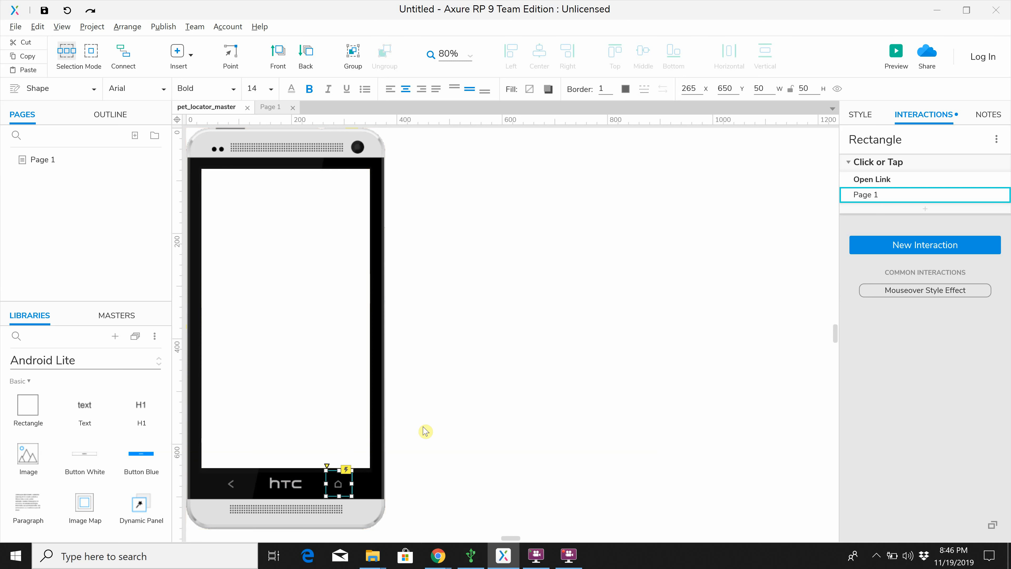
Rename Page 1 as Home Screen.
click(46, 163)
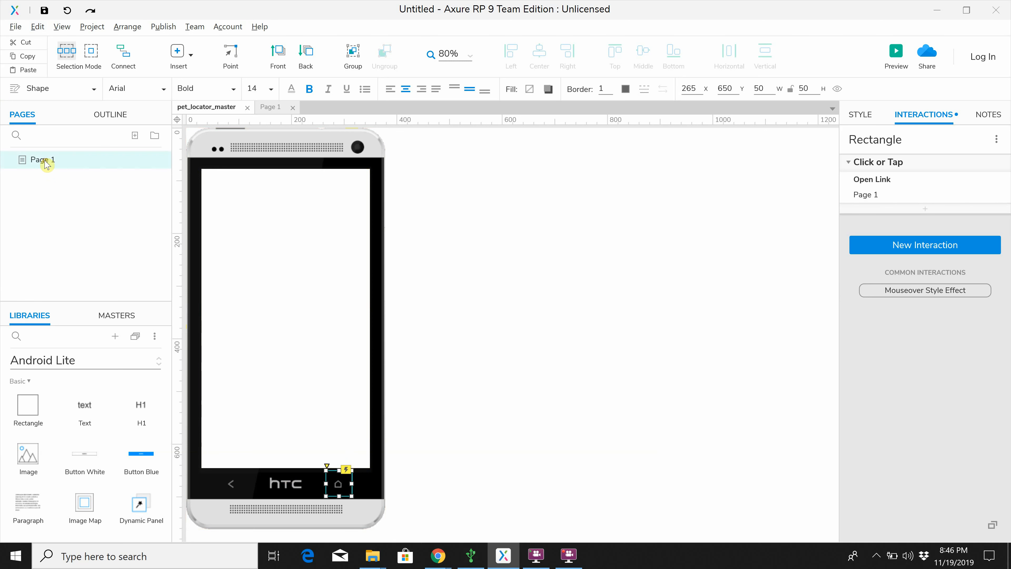
click(46, 163)
click(59, 160)
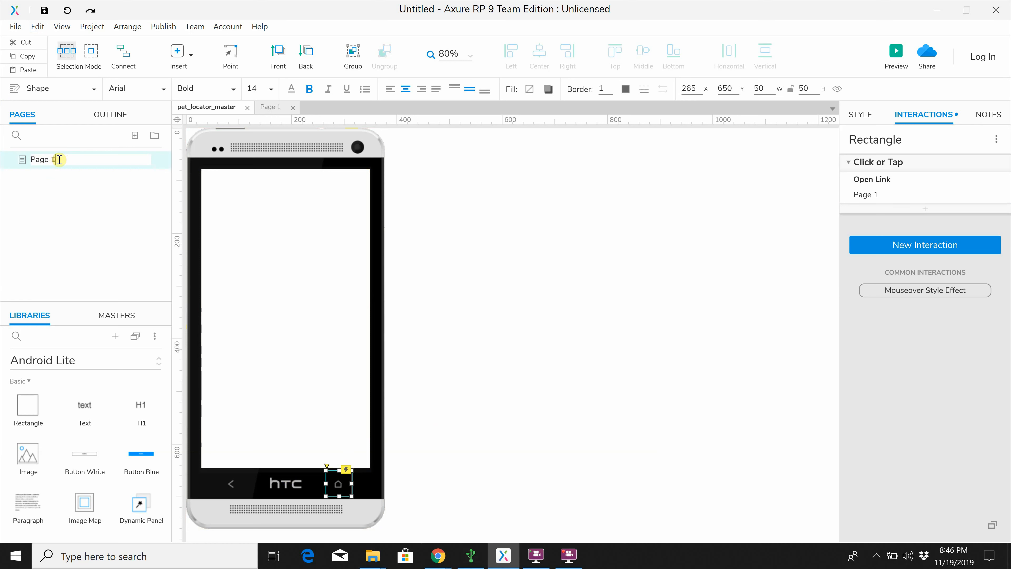
drag(59, 159, 32, 159)
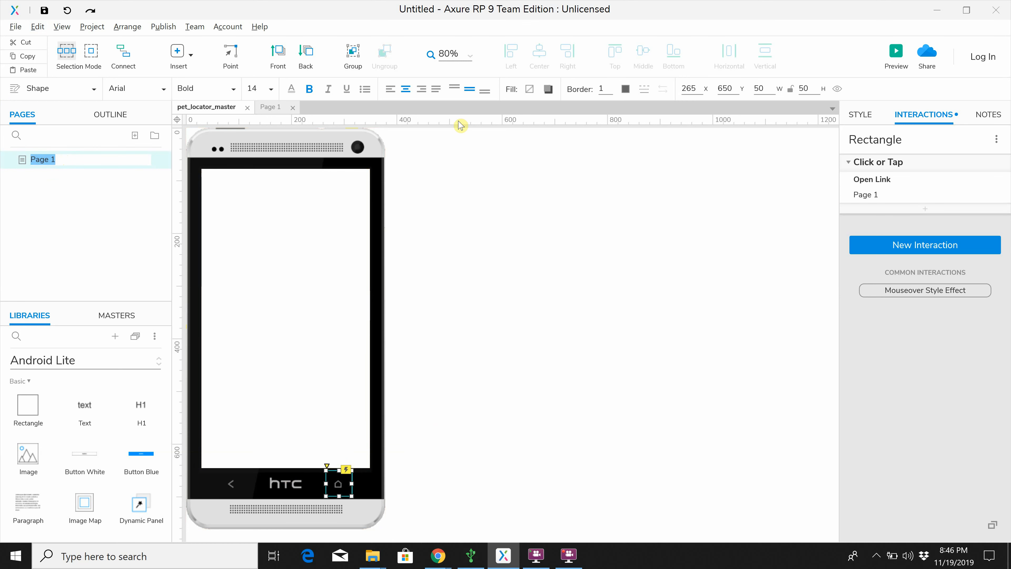
text(Home Screen)
key(Return)
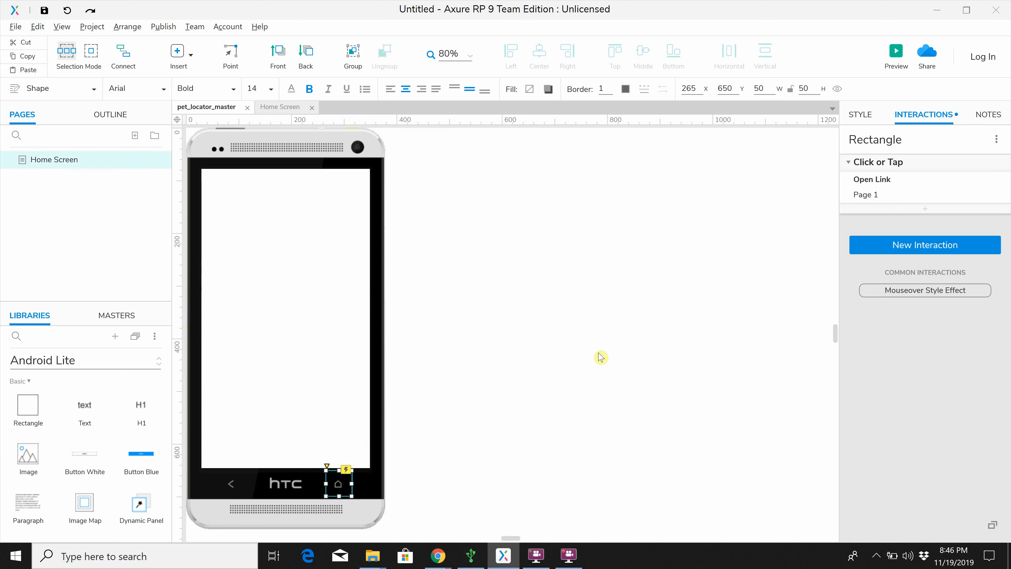
click(904, 195)
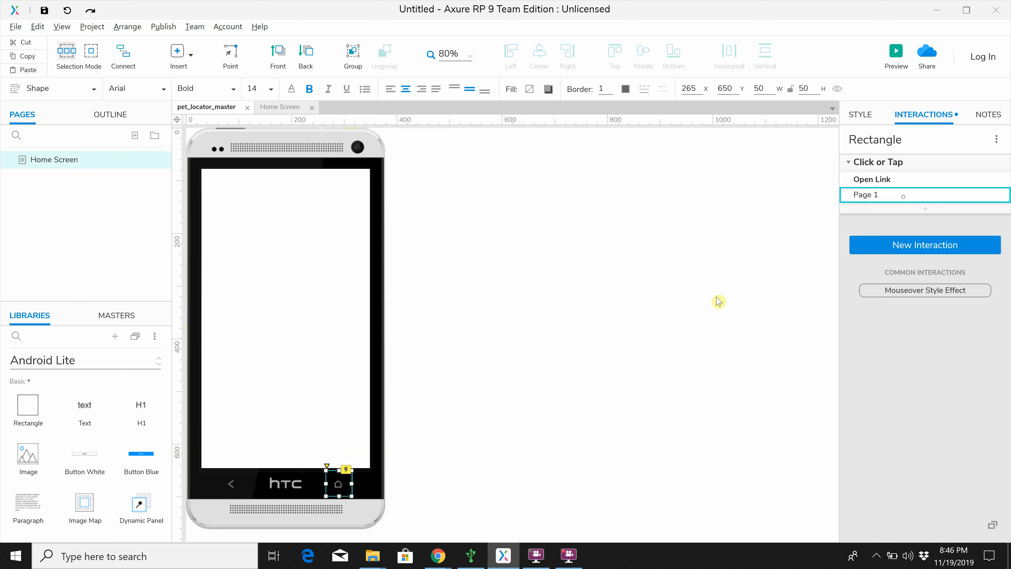
click(666, 418)
Name the transparent rectangle over the phone's home icon "Home Button".
click(339, 482)
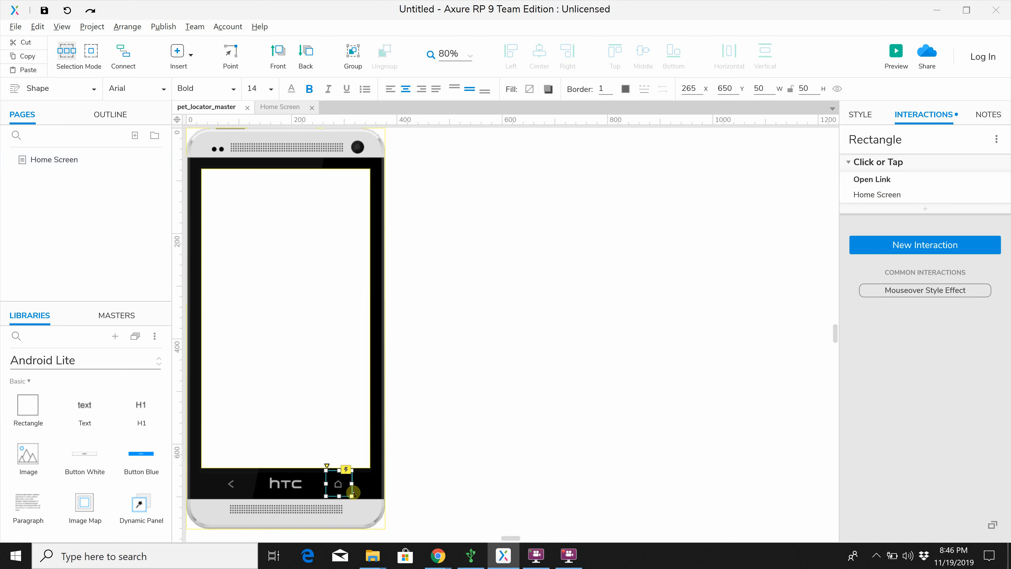
click(984, 115)
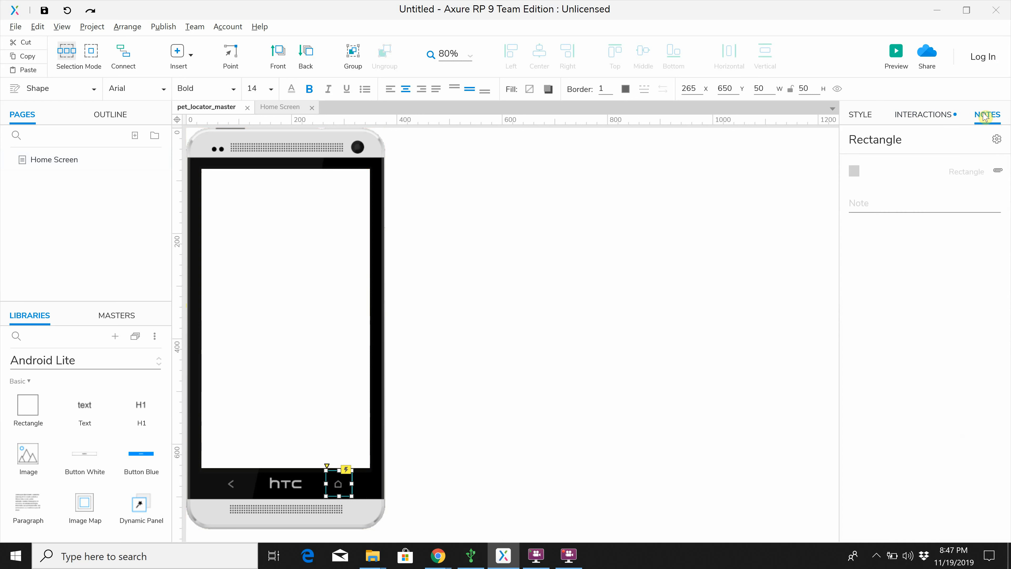
double_click(907, 140)
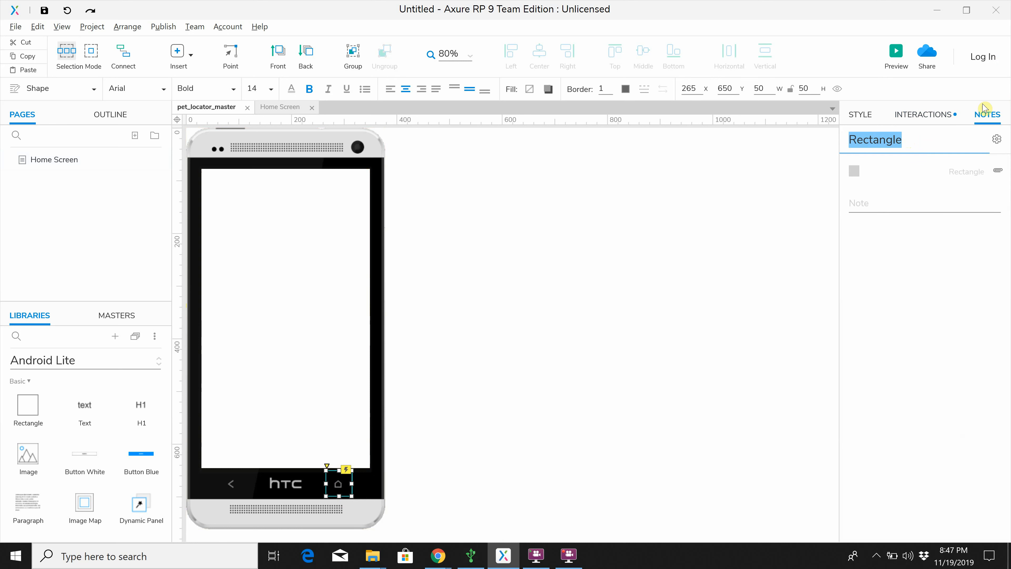
text(Home BUtto)
key(BackSpace)
key(BackSpace)
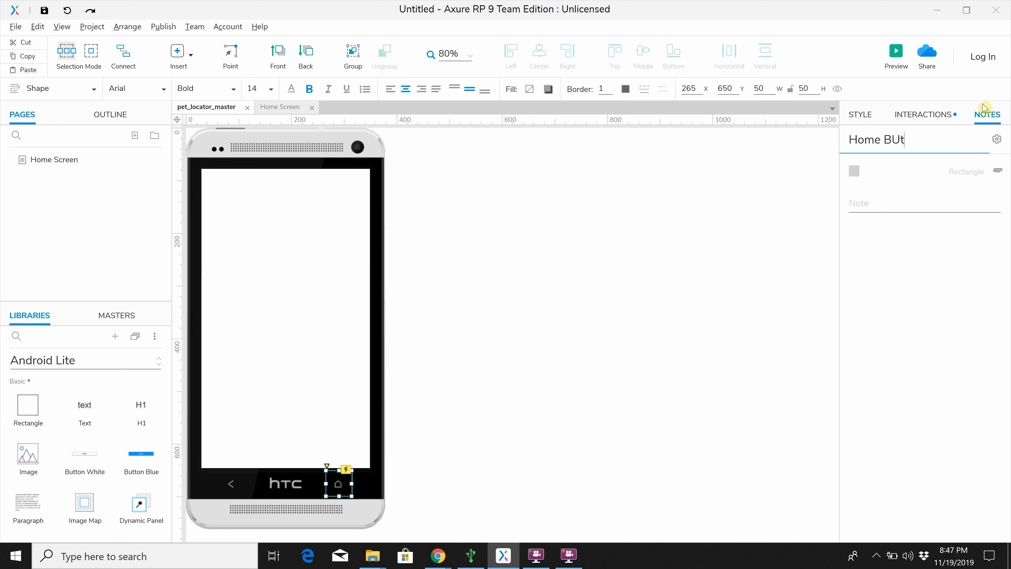
key(BackSpace)
key(BackSpace)
text(utton)
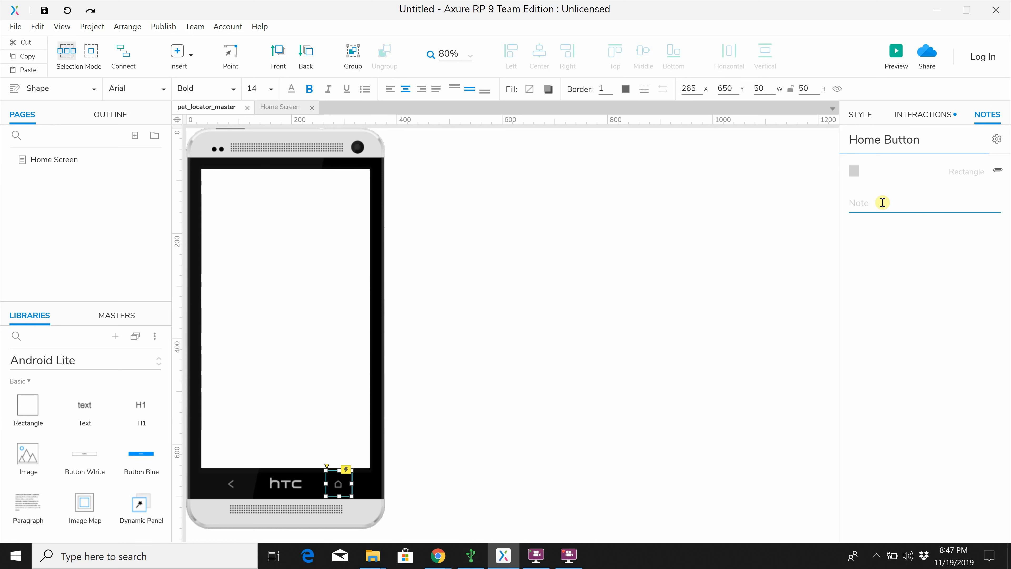
Add the note "Clicking this button will return the user to the home screen." to the home icon's rectangle.
click(865, 203)
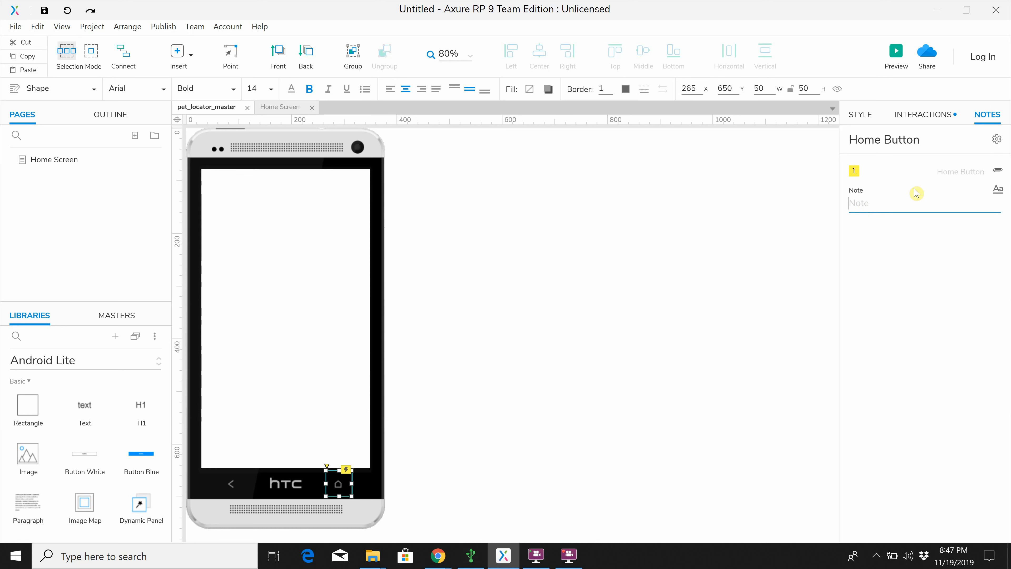
text(Clicking this button will retur)
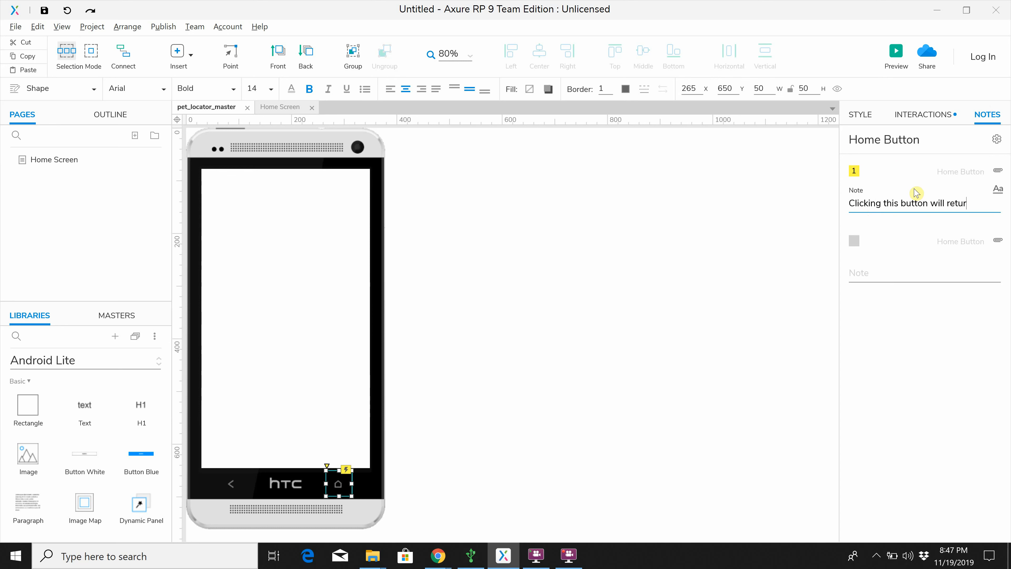
text(n you)
text(user to the home scree)
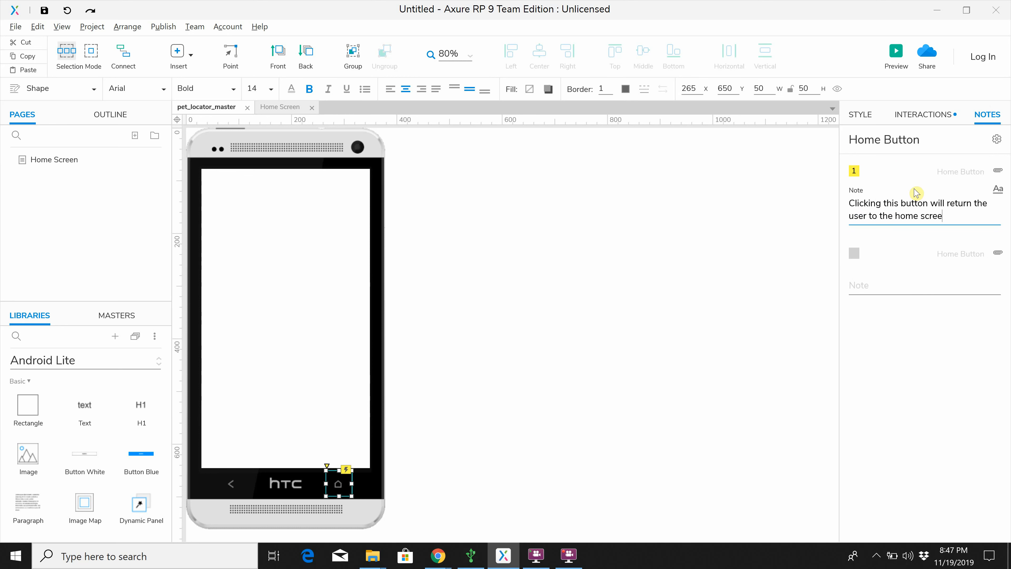
text(.)
click(590, 327)
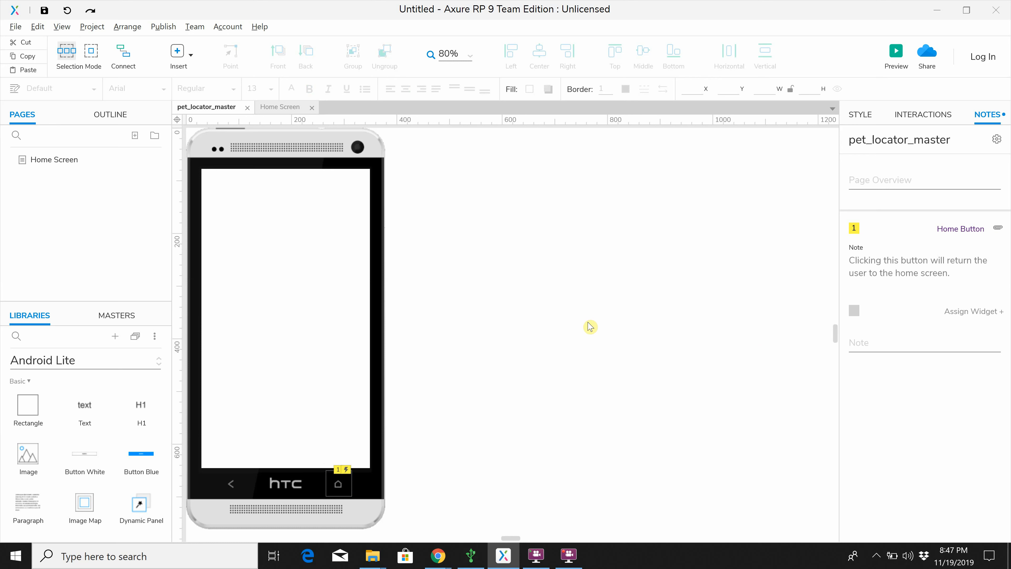
Review the master's notes, interactions and style settings, and the Home Button's location and style properties.
click(870, 256)
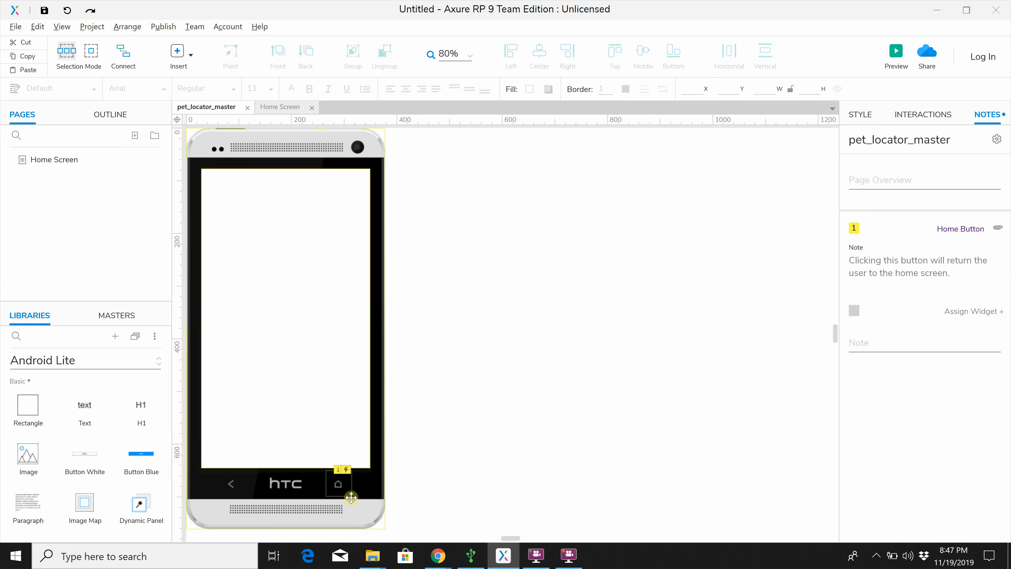
click(925, 118)
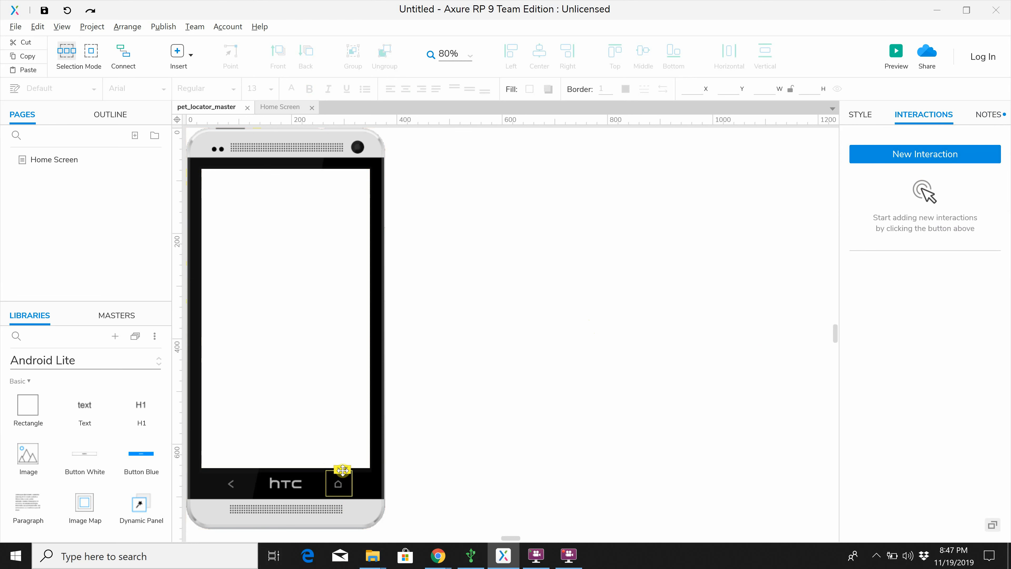
click(861, 122)
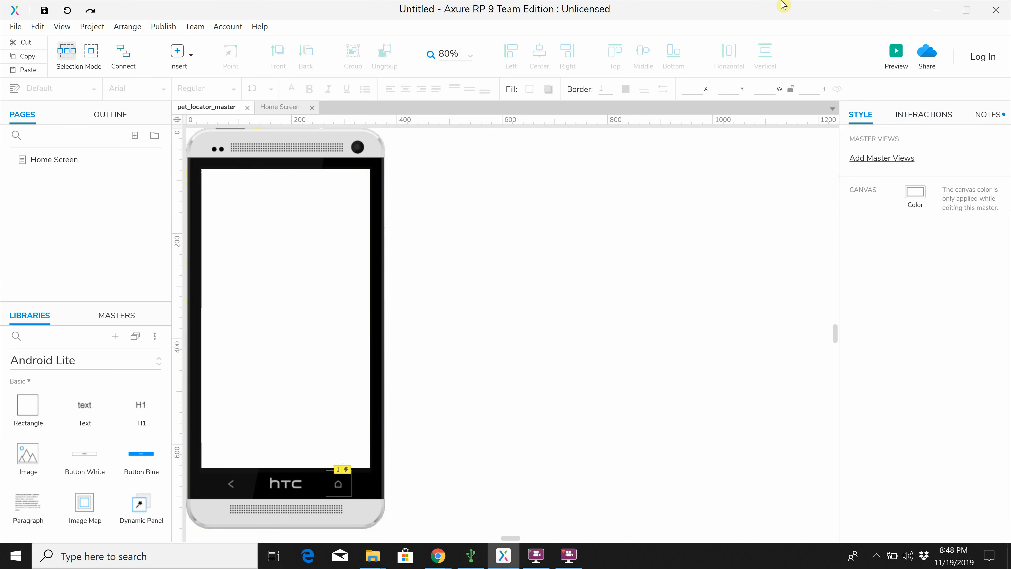
click(338, 483)
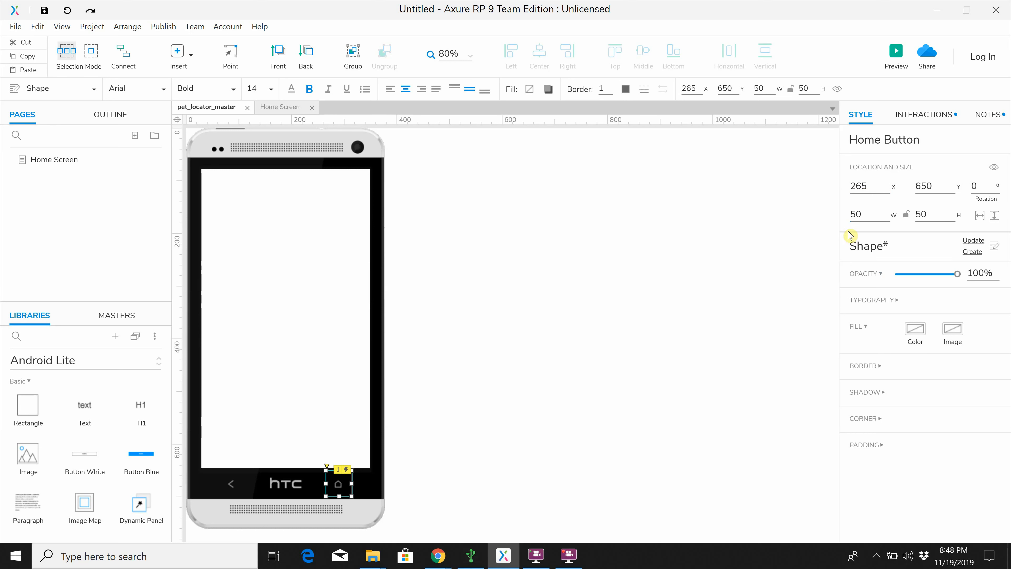
click(862, 187)
click(63, 161)
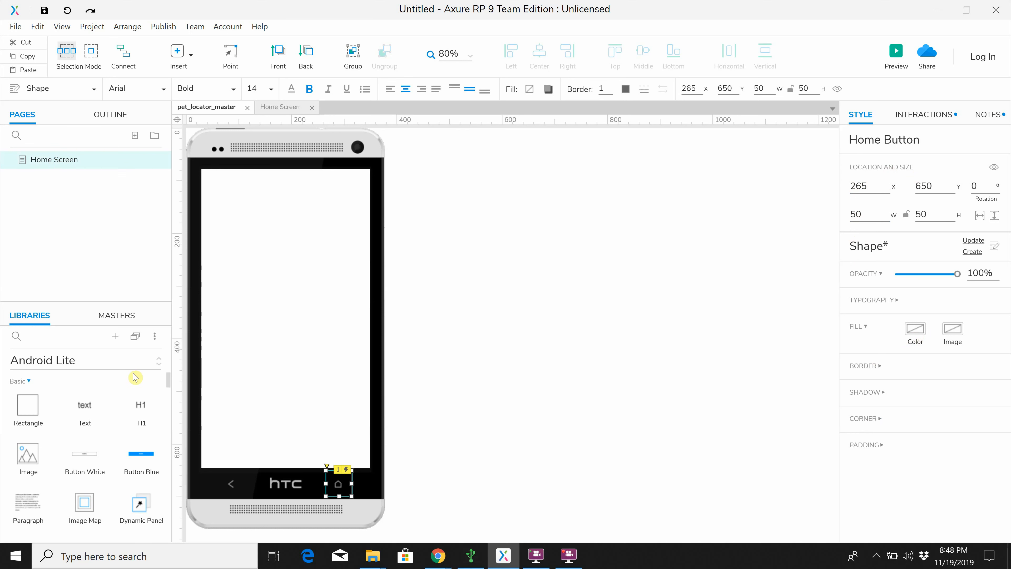
Set the drop behavior of pet_locator_master to Lock to Master Location.
click(122, 317)
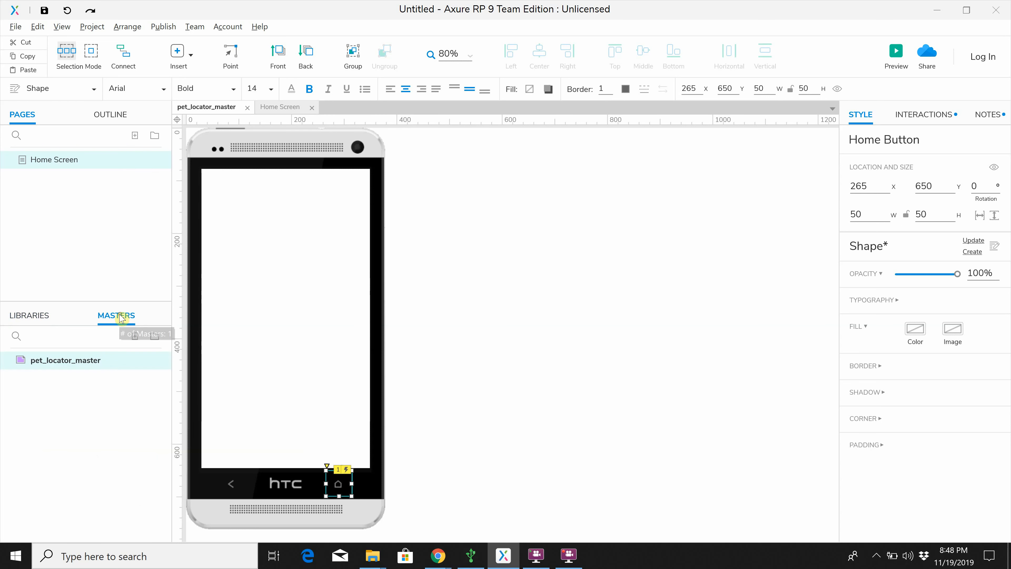
click(83, 363)
click(64, 391)
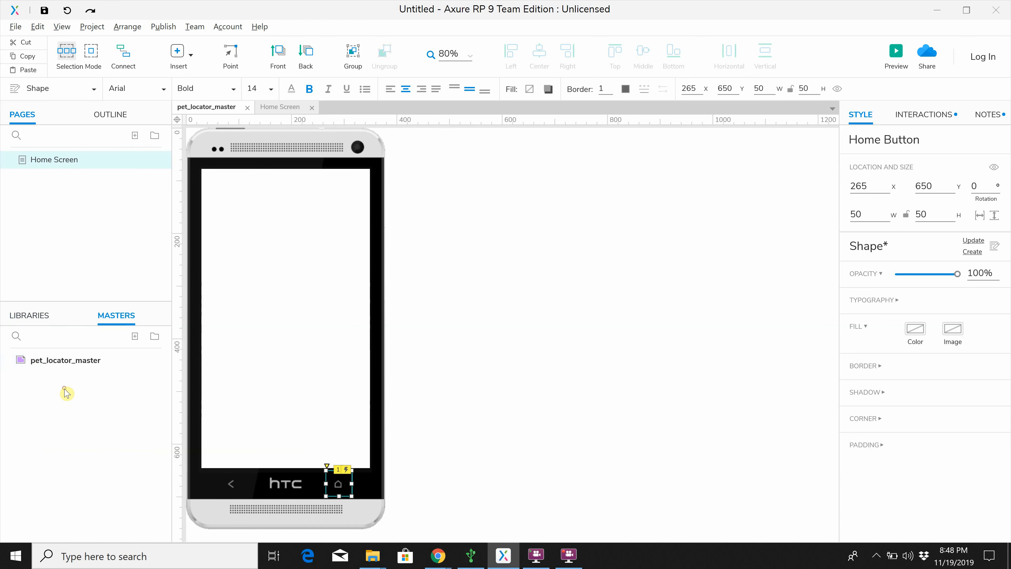
click(43, 364)
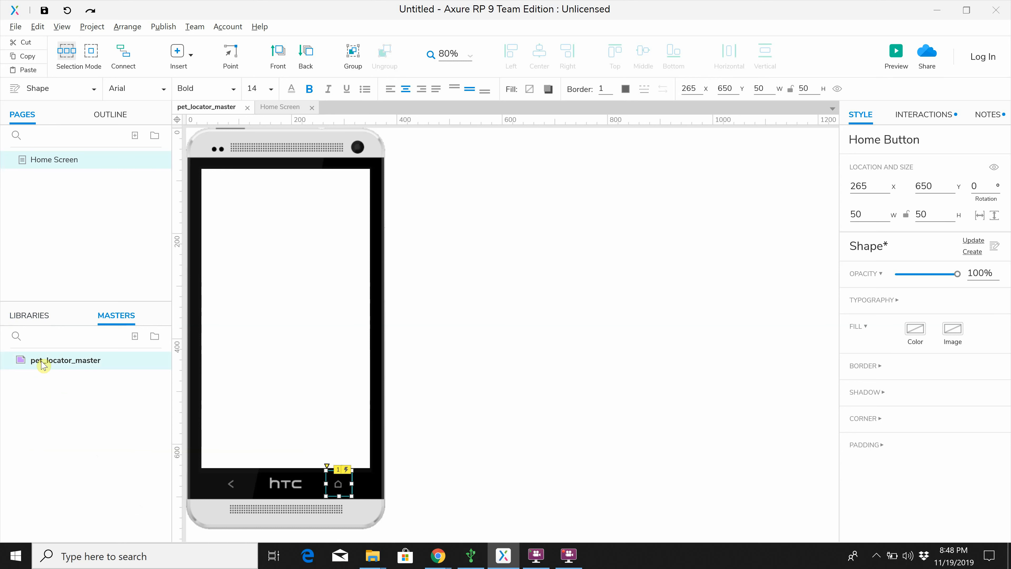
right_click(44, 365)
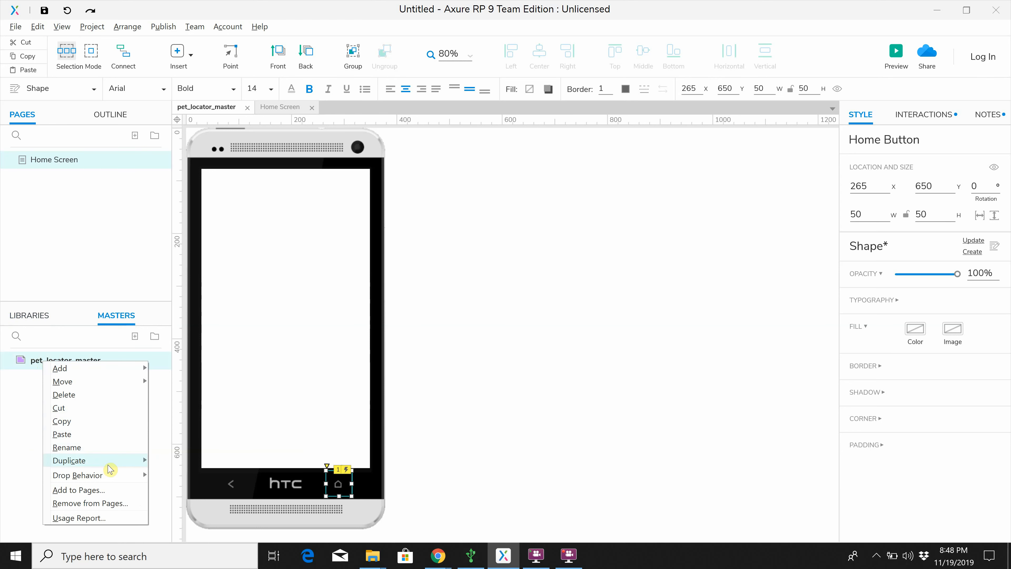
mouse_move(92, 476)
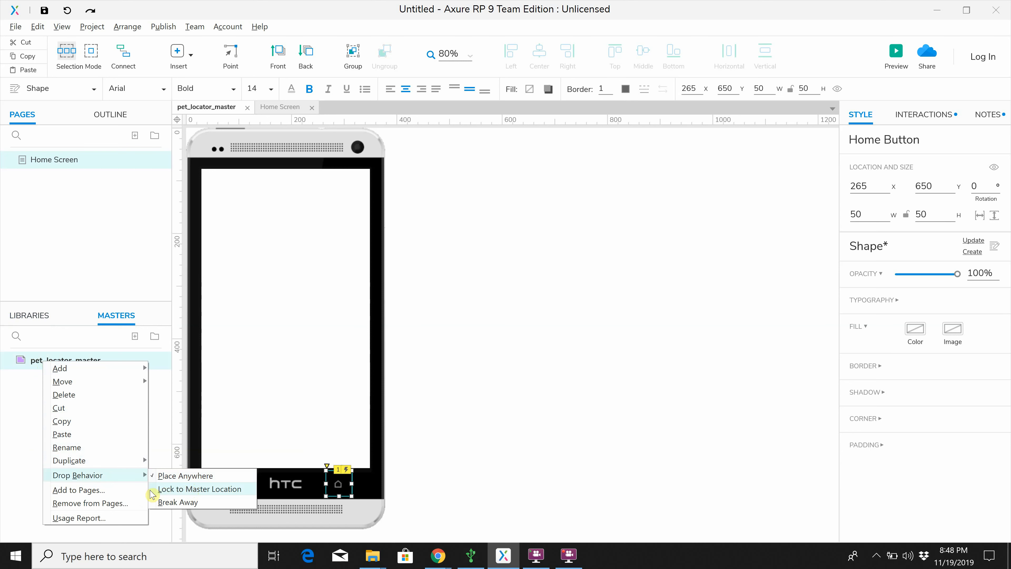
click(223, 494)
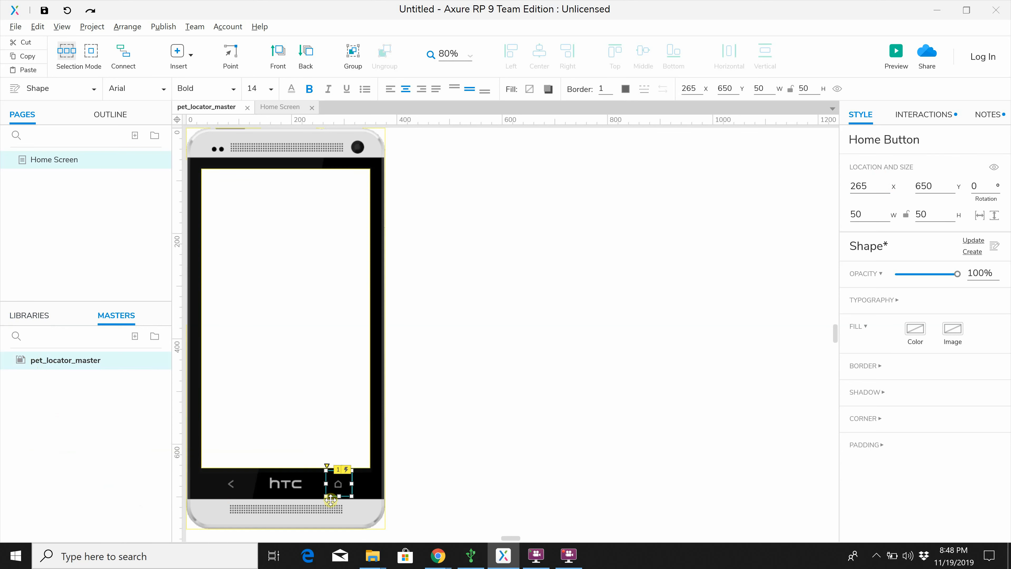
Check the phone frame group's location and size, and the drop behavior options of pet_locator_master.
click(283, 138)
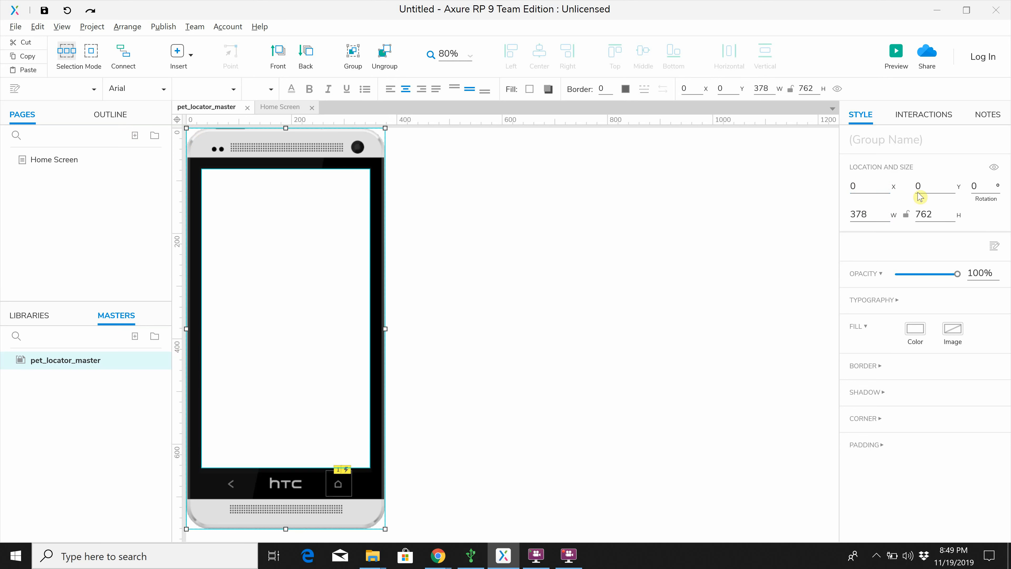
click(91, 361)
right_click(90, 362)
click(49, 400)
click(49, 401)
click(66, 362)
right_click(68, 365)
mouse_move(135, 476)
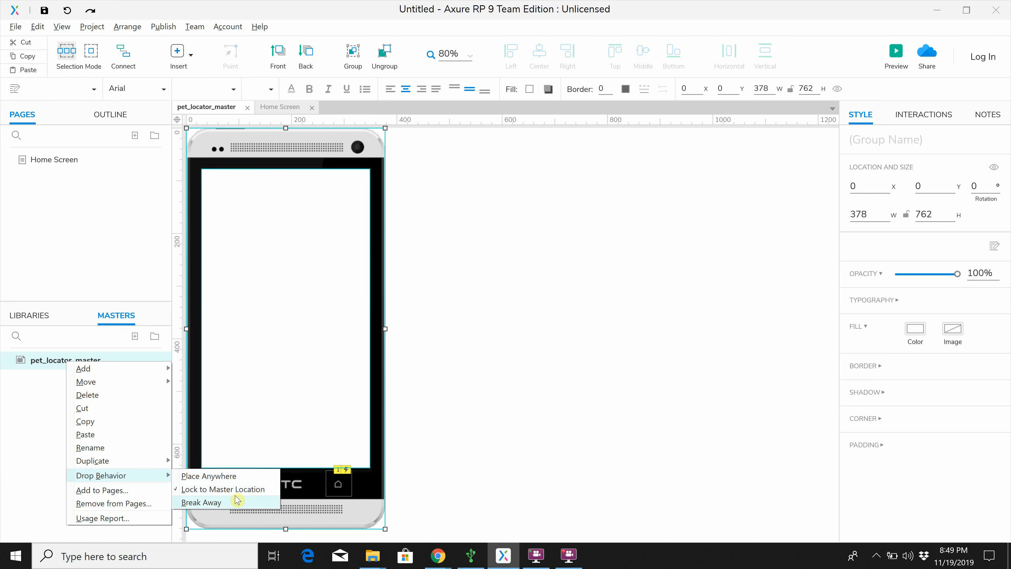
click(456, 397)
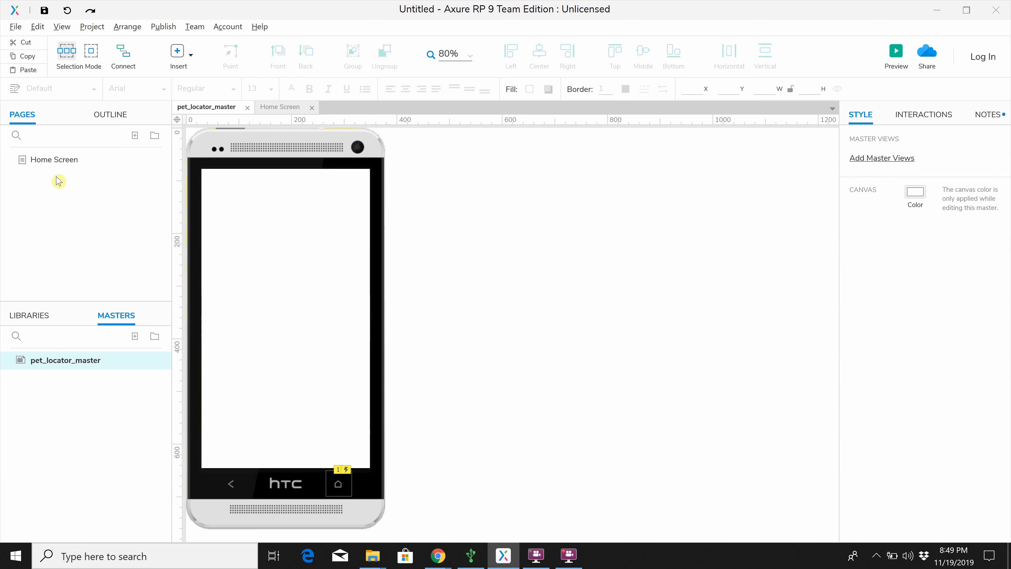
Open the Home Screen page for editing.
click(51, 160)
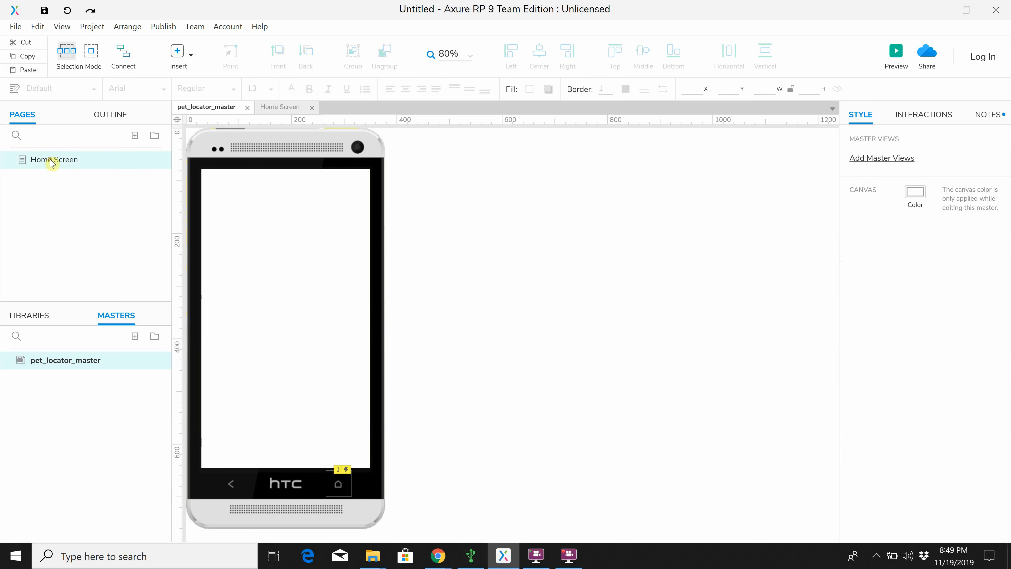
click(51, 160)
click(36, 198)
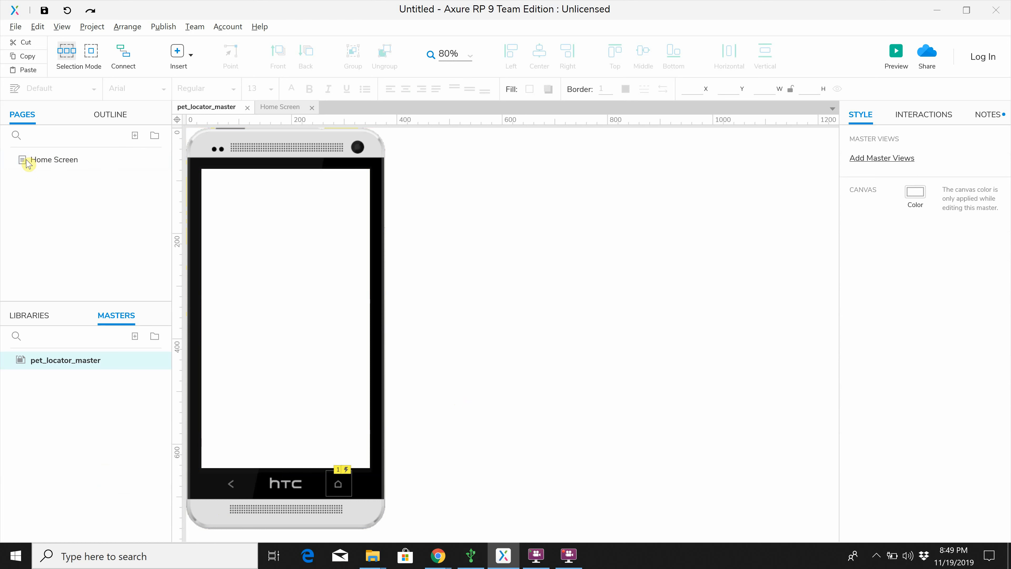
double_click(28, 161)
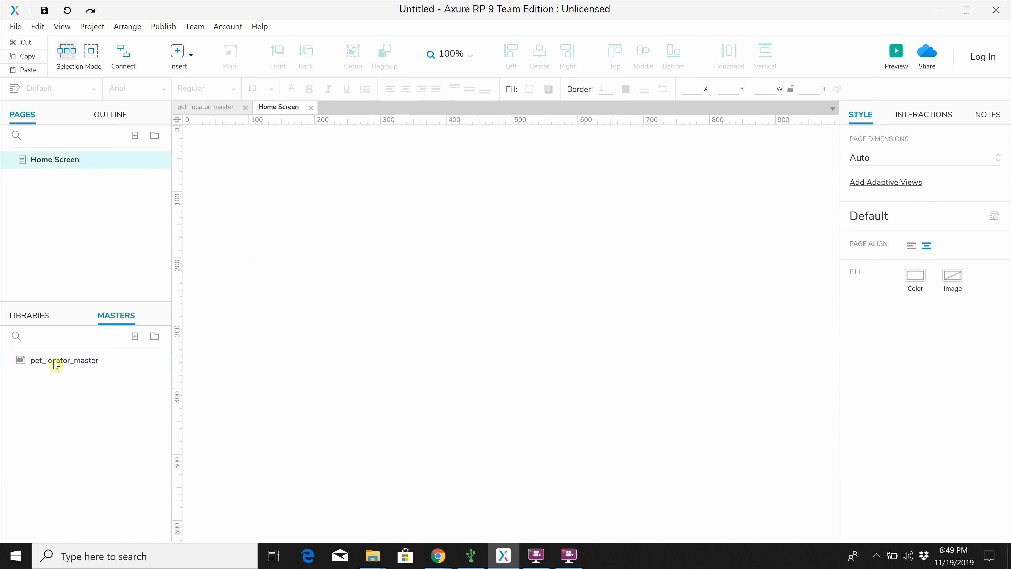
Place an instance of pet_locator_master on the Home Screen page.
drag(56, 364, 288, 226)
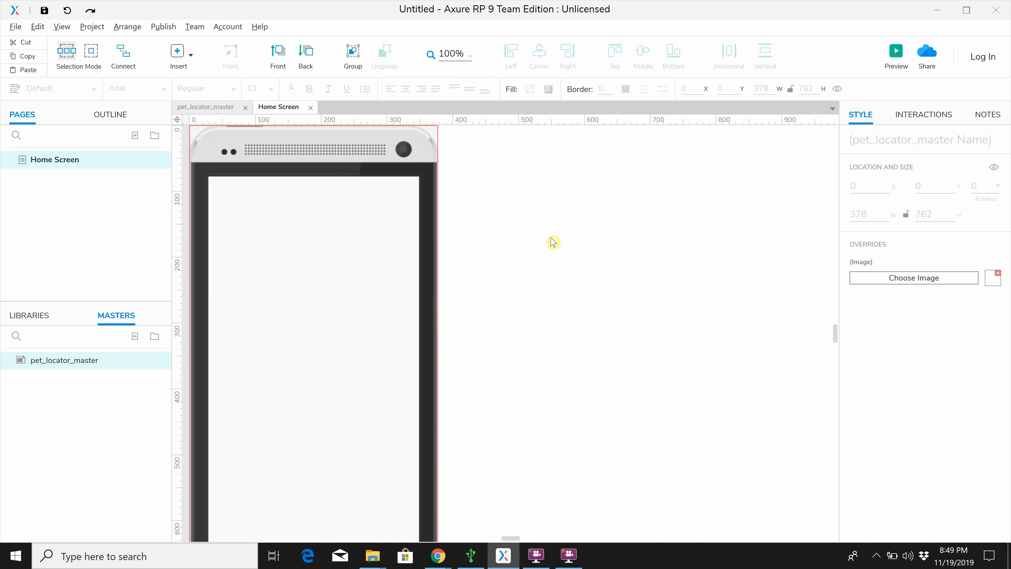
click(509, 239)
click(462, 55)
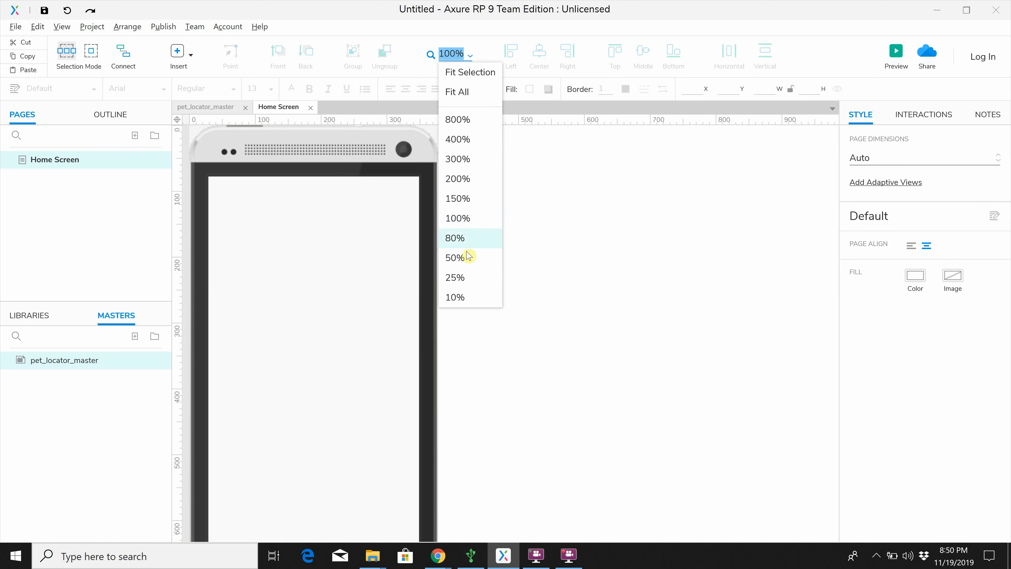
click(470, 243)
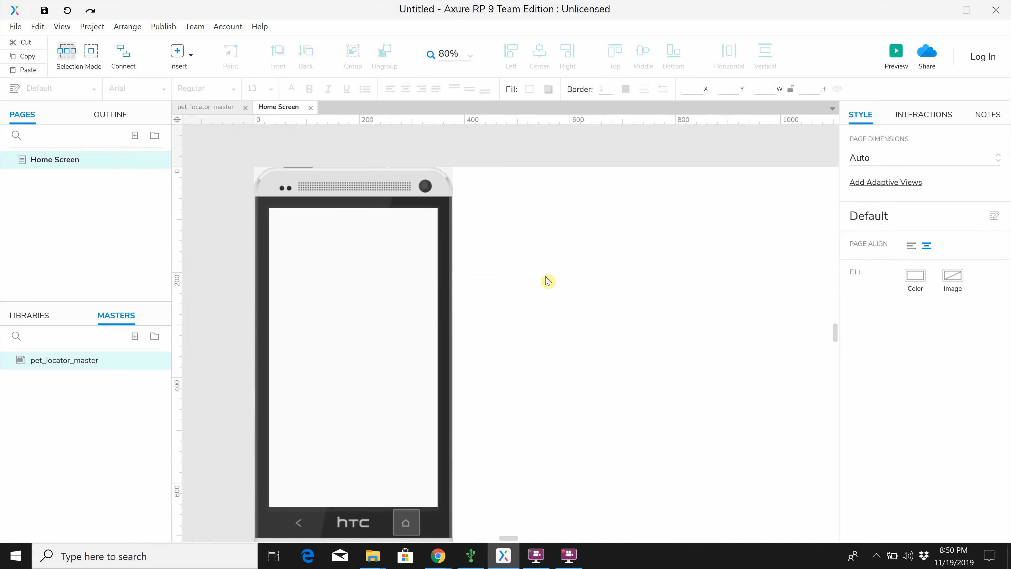
drag(554, 302, 483, 256)
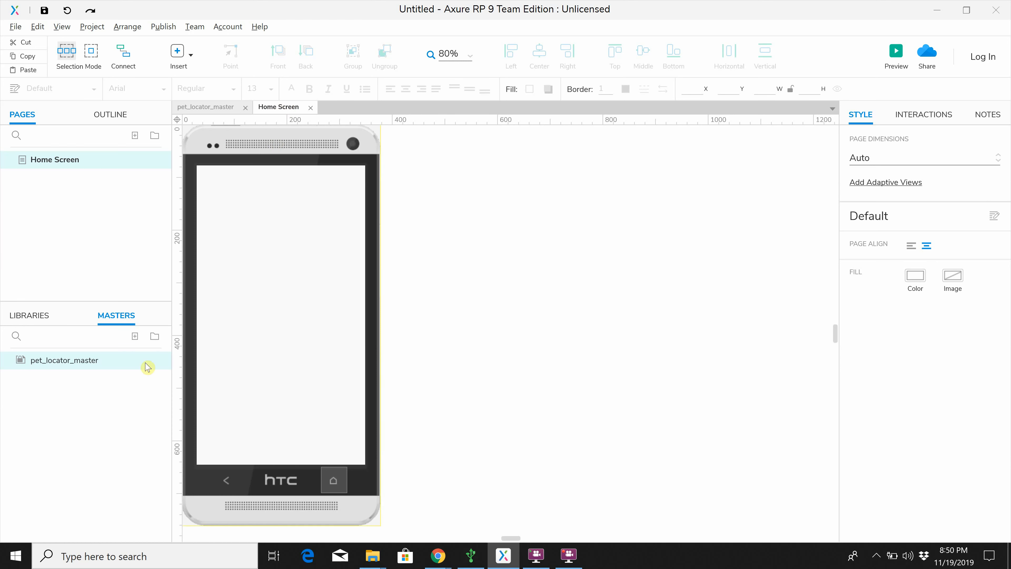
Add the Android Home Screen image from the Android Lite library inside the phone frame at about X 31, Y 80.
click(34, 315)
click(32, 382)
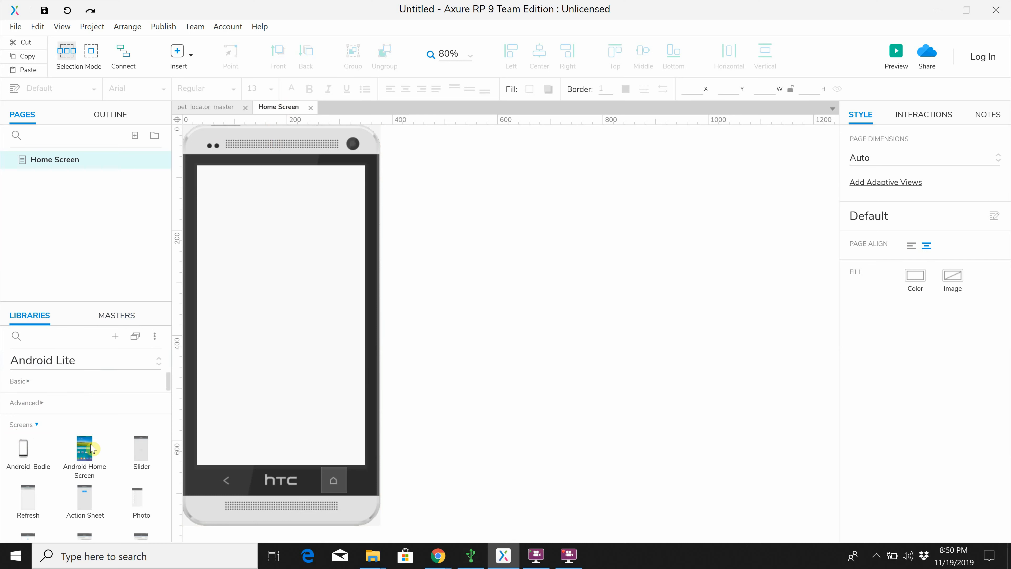
drag(88, 462, 267, 215)
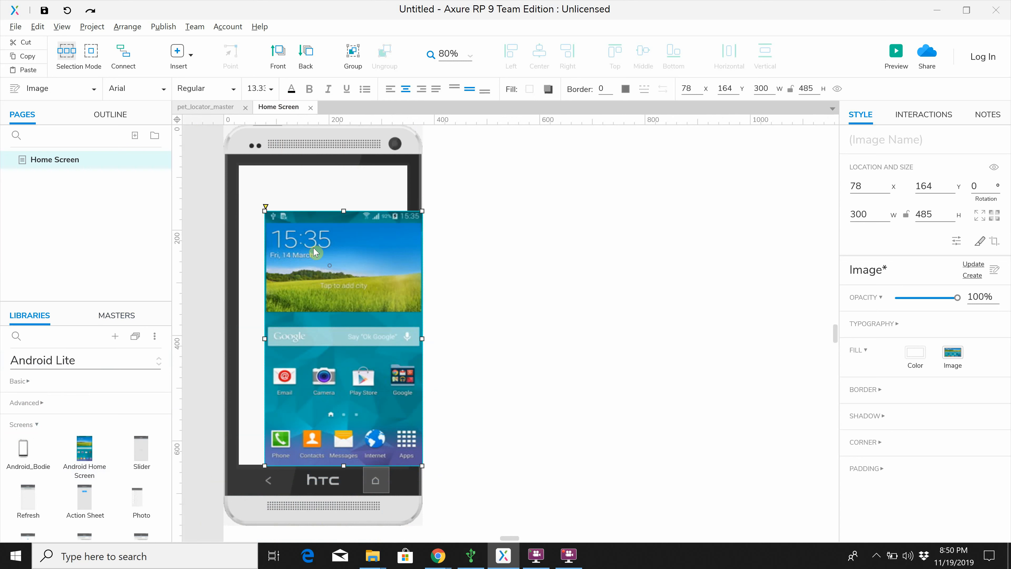
drag(329, 270, 305, 225)
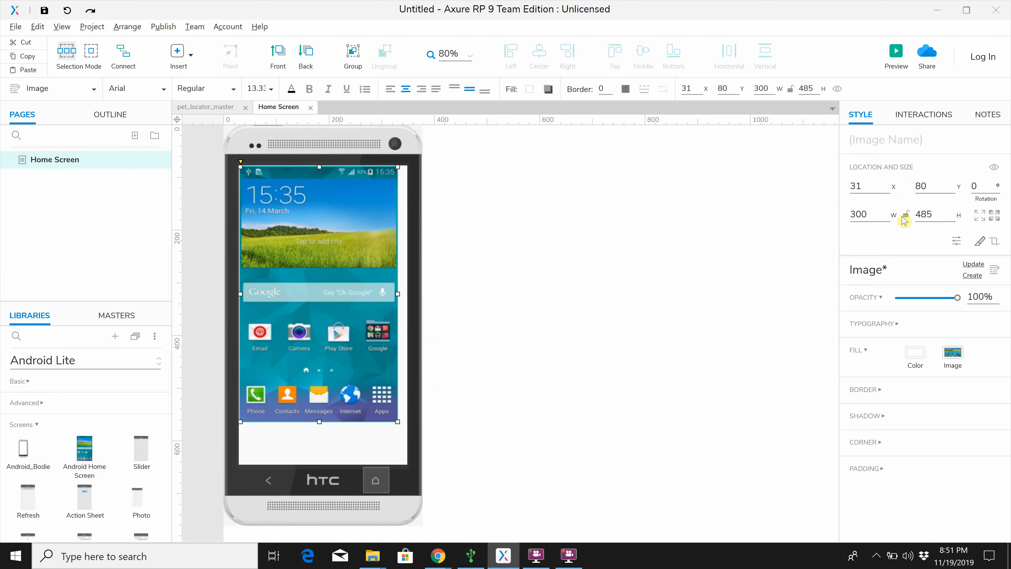
Resize the Android home screen image to 325 wide and 570 high.
click(934, 215)
text(550)
key(Return)
text(570)
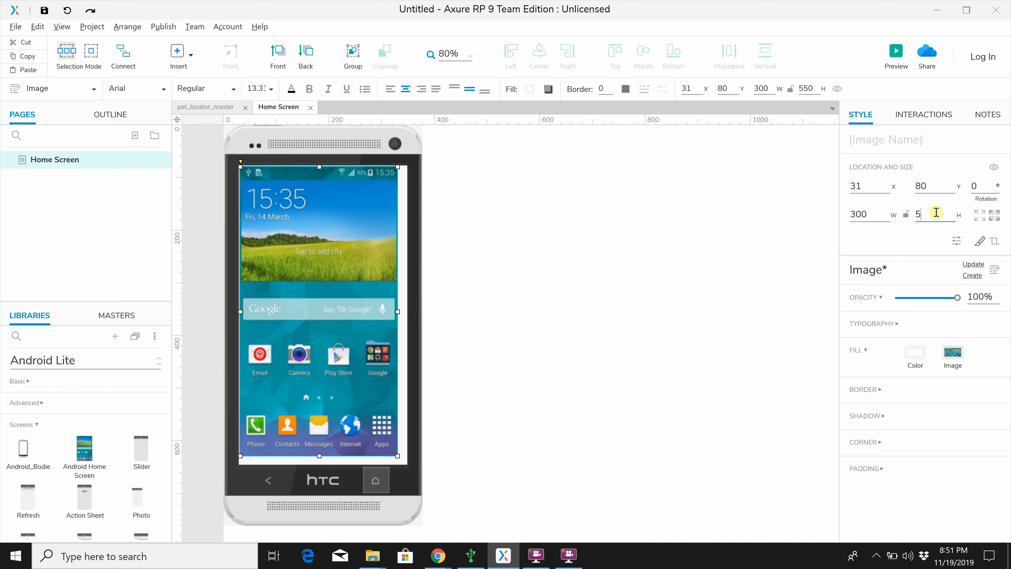
click(871, 213)
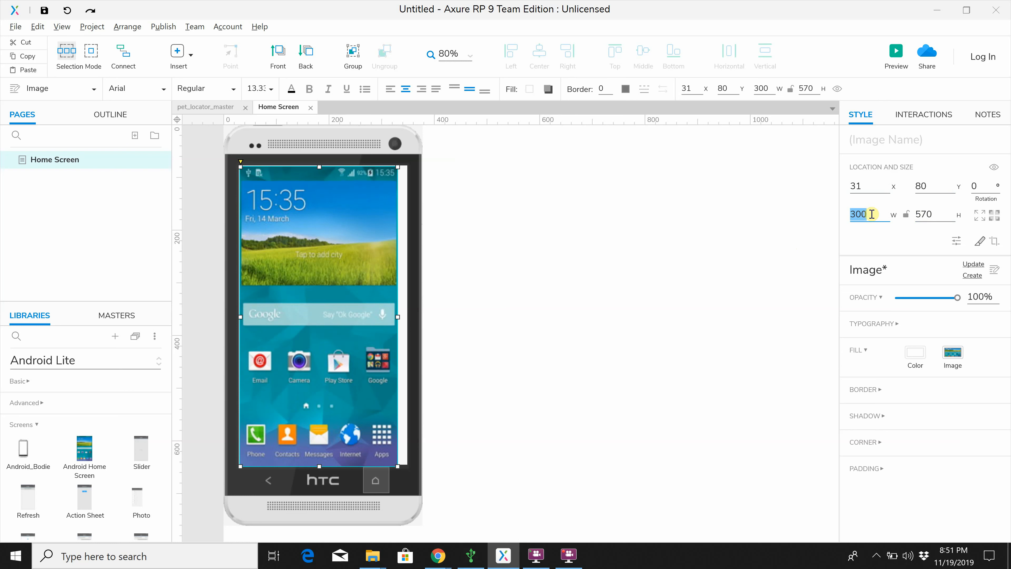
click(875, 214)
text(325)
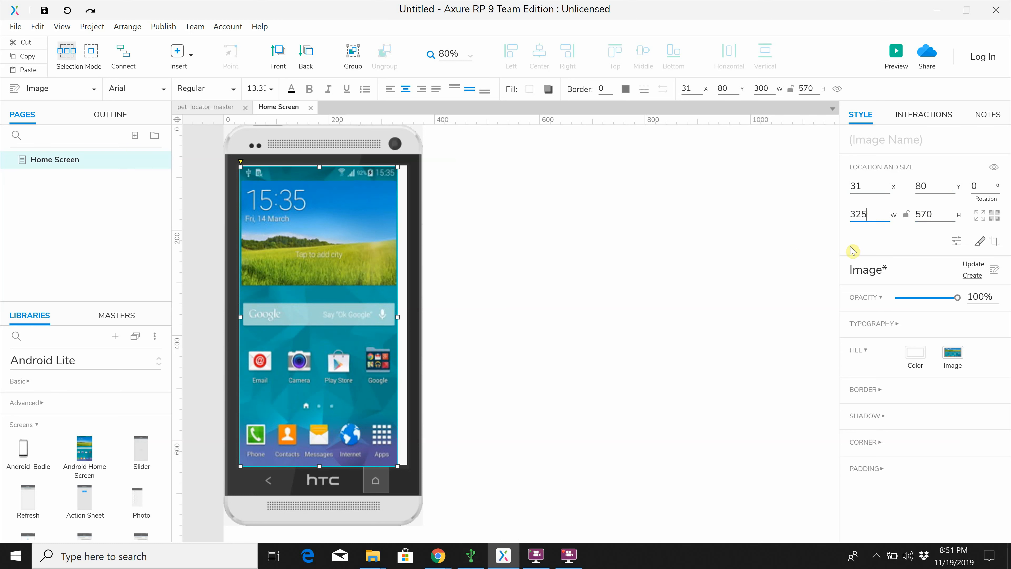
click(940, 213)
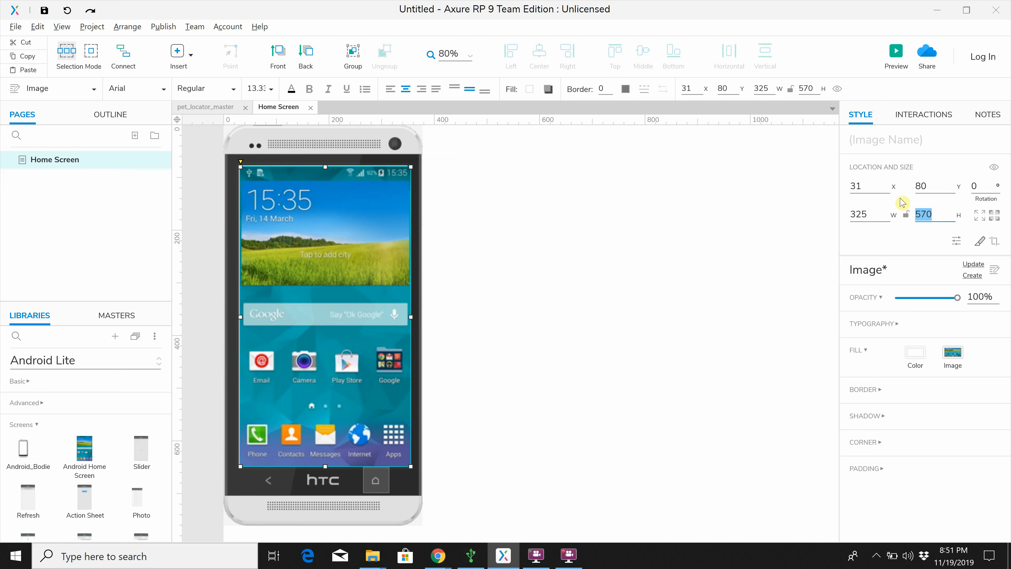
Reposition the Android home screen image to X 29, Y 78 so it fits the phone's display area.
click(929, 185)
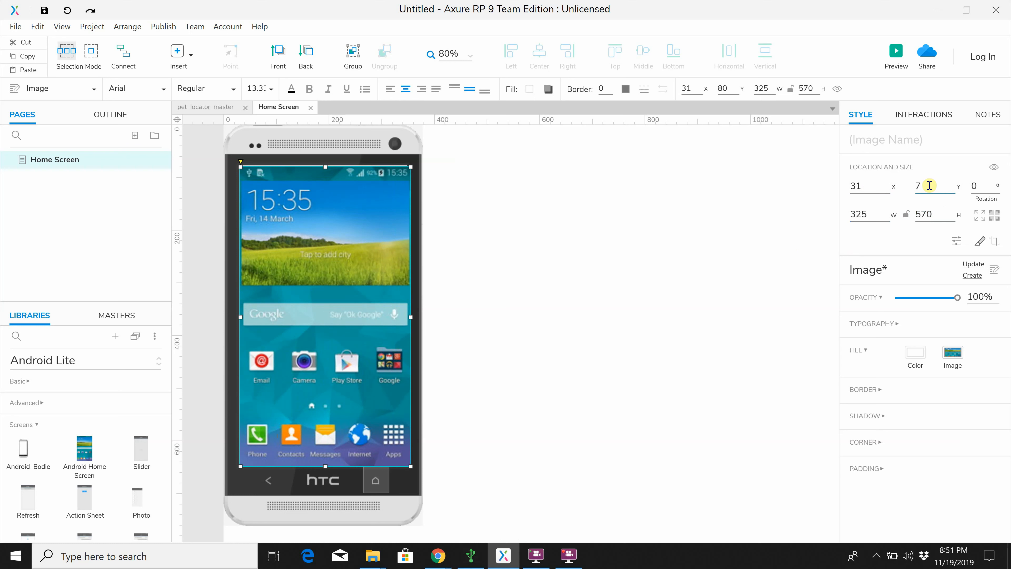
click(712, 251)
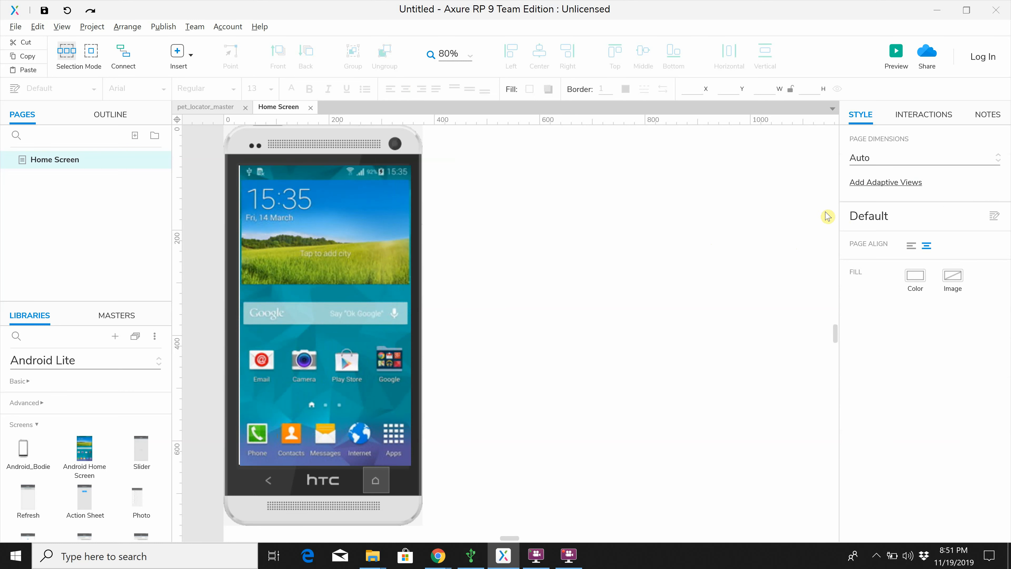
click(360, 315)
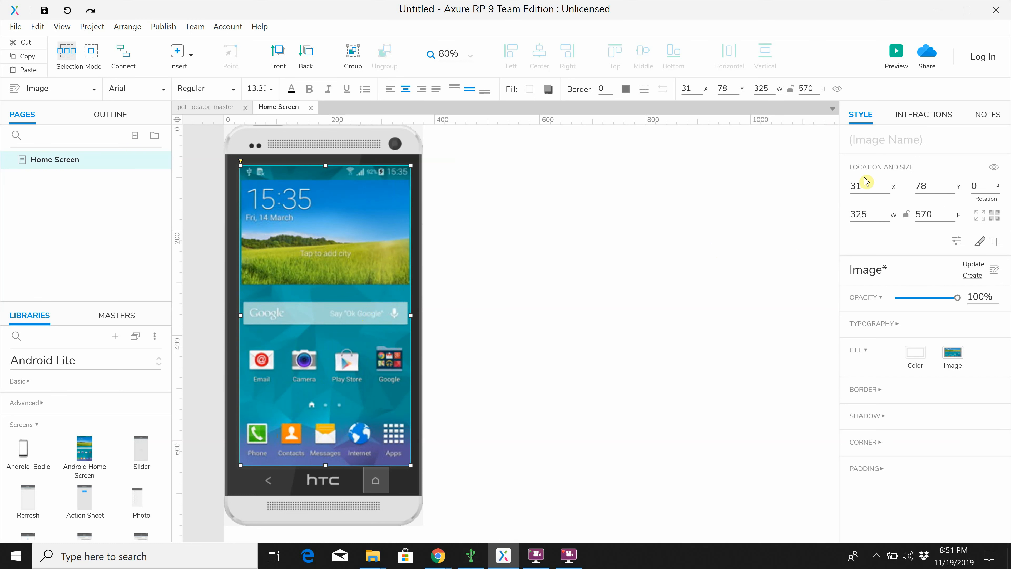
click(864, 185)
text(30)
click(741, 234)
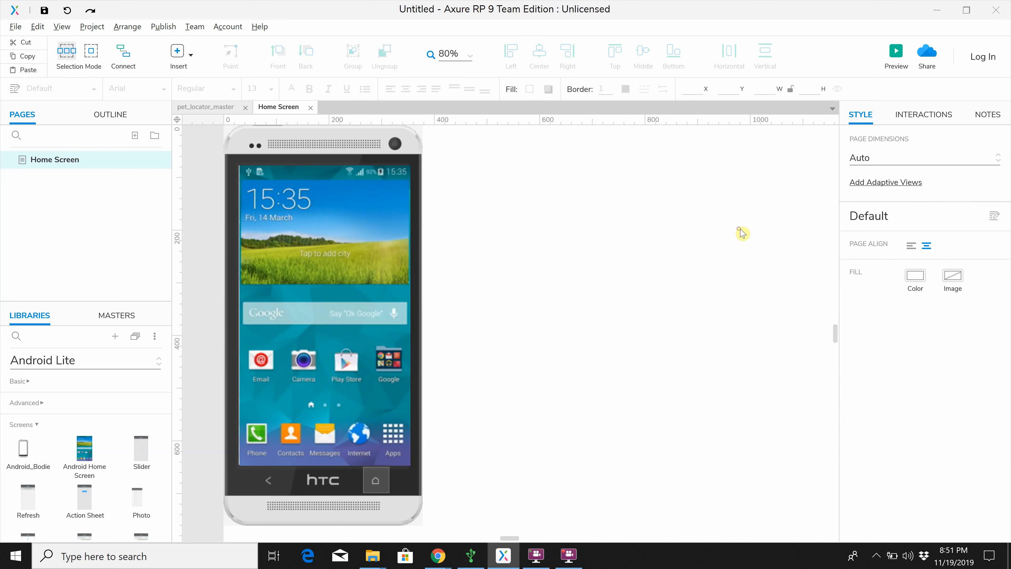
click(376, 274)
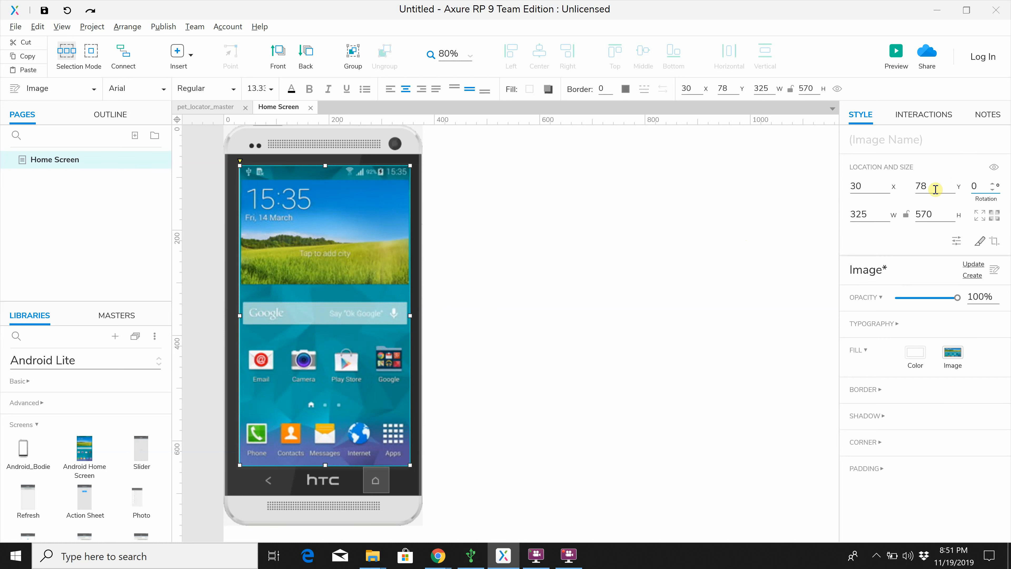
click(875, 185)
text(29)
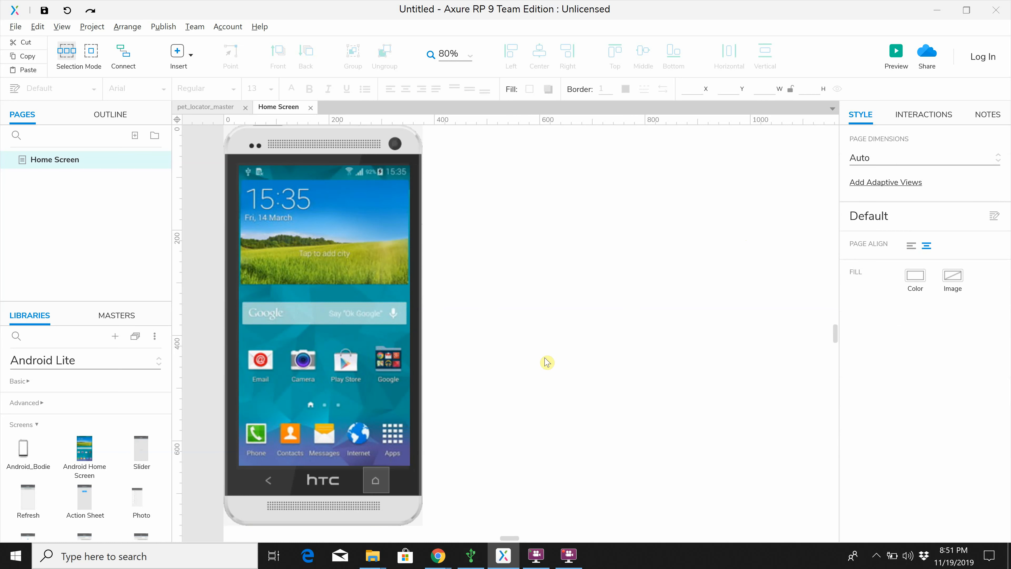
click(37, 161)
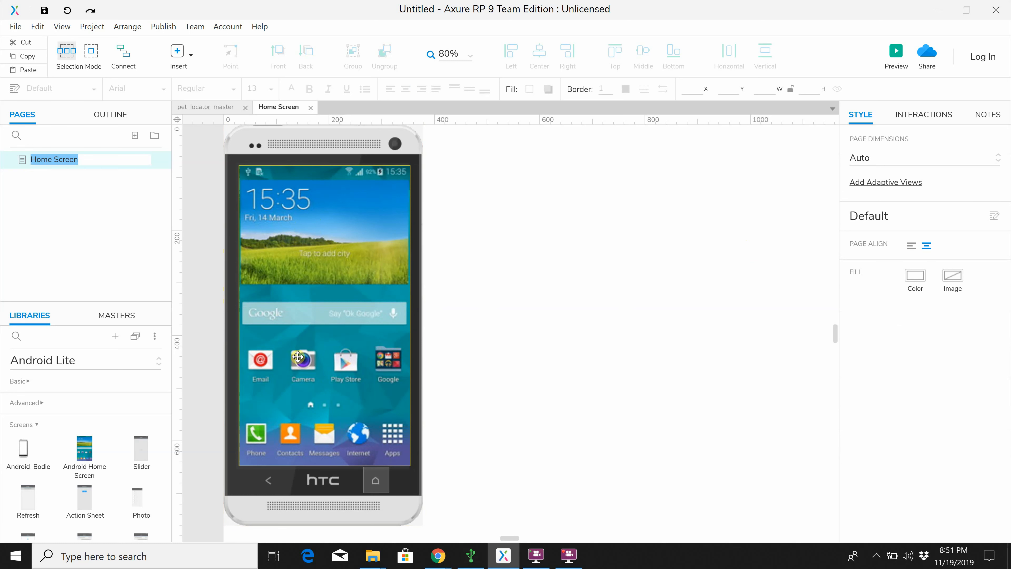
click(619, 349)
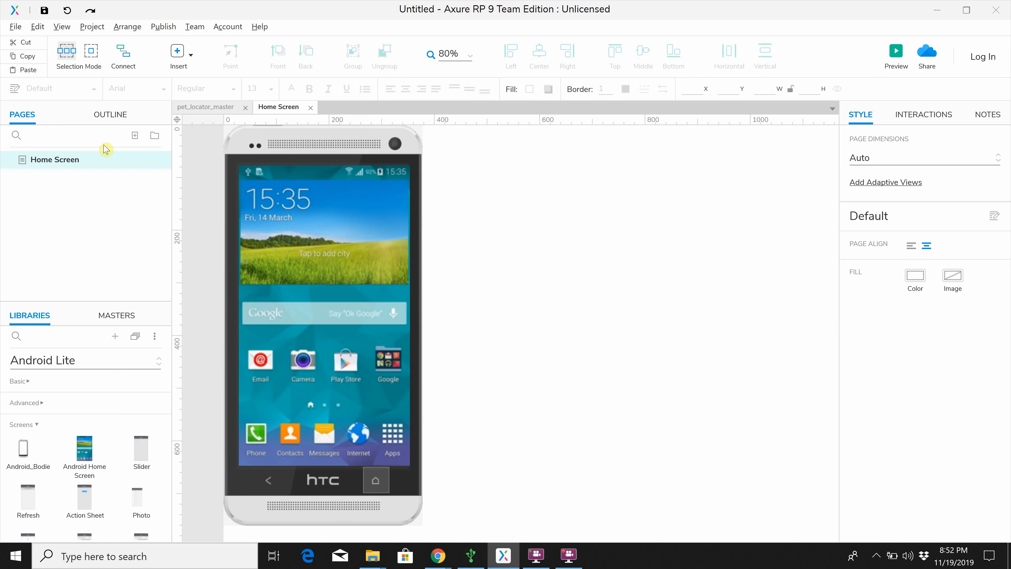
Add a new page named PetLocator Home to the project.
click(135, 140)
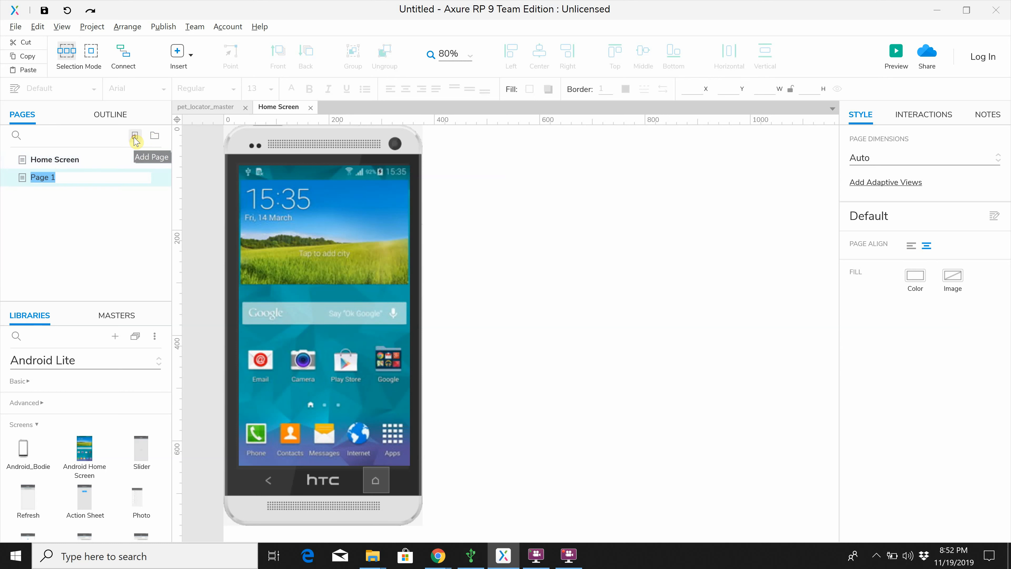
click(66, 178)
double_click(43, 180)
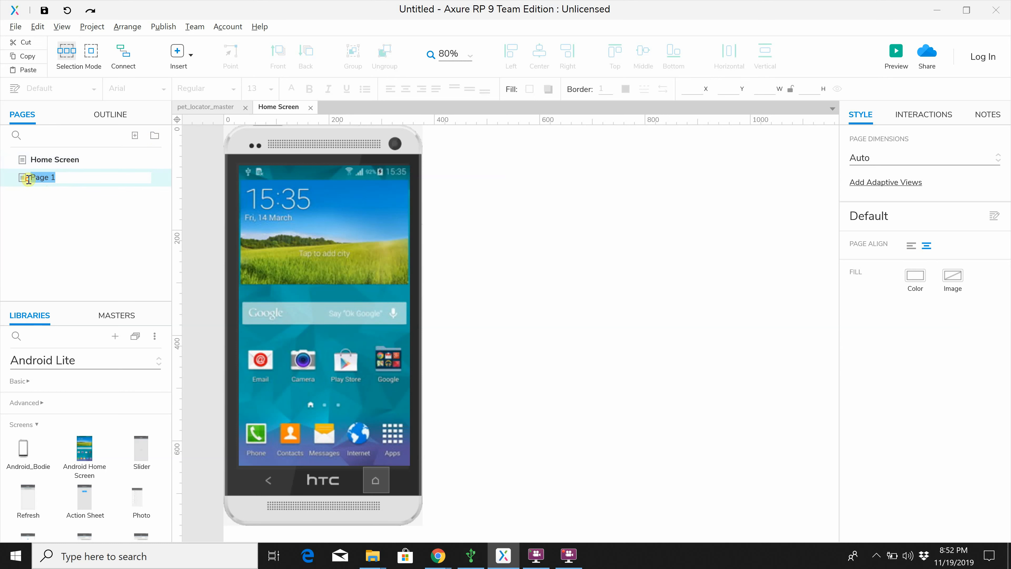
text(Pet)
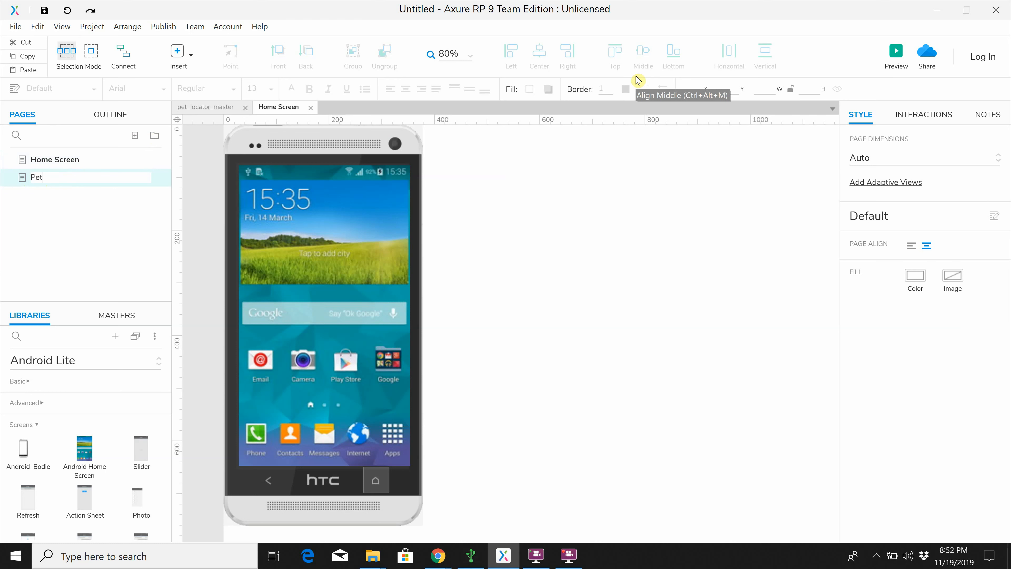
text(Locator Home)
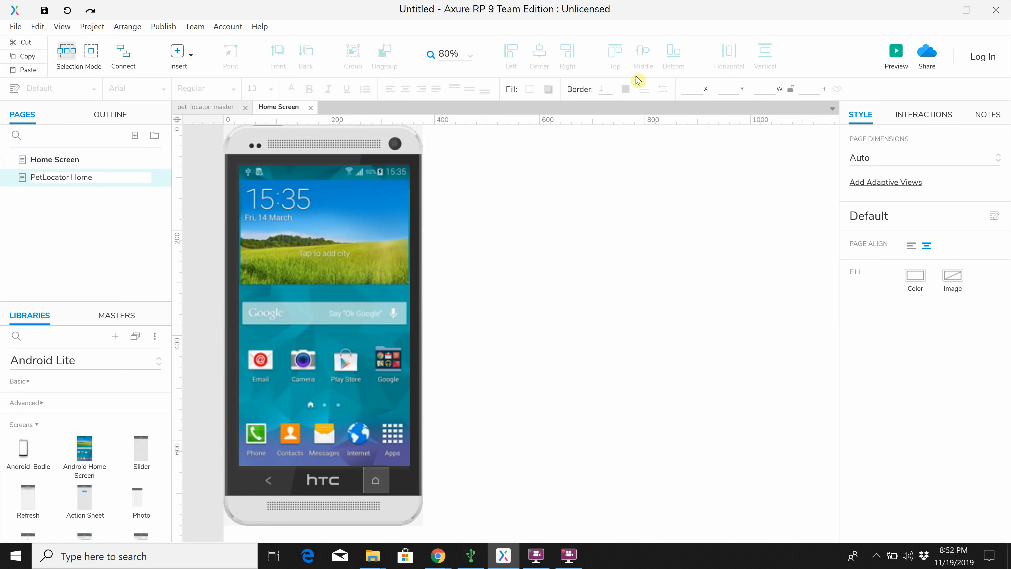
key(Return)
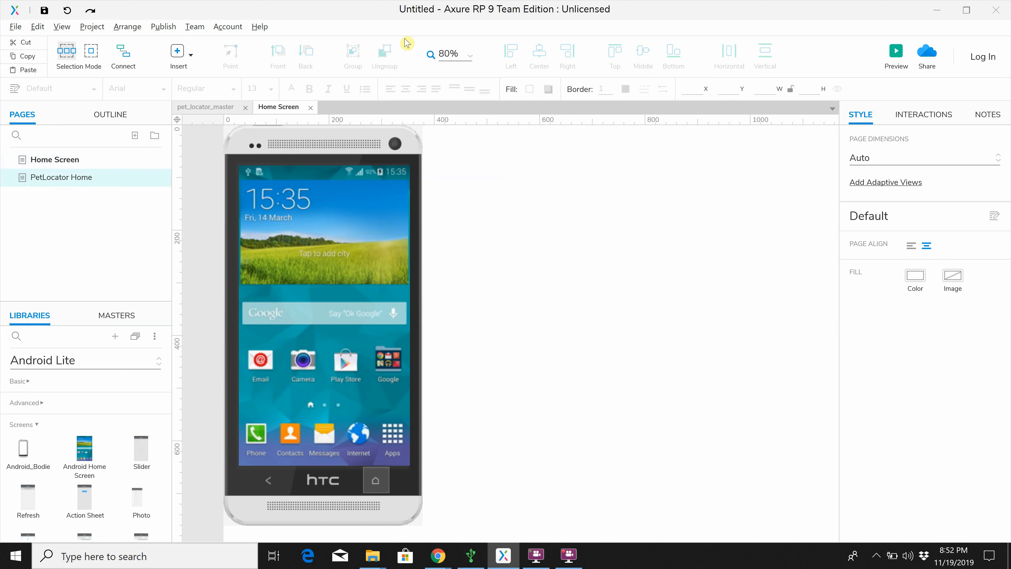
Open the PetLocator Home page and place an instance of pet_locator_master on it.
click(61, 180)
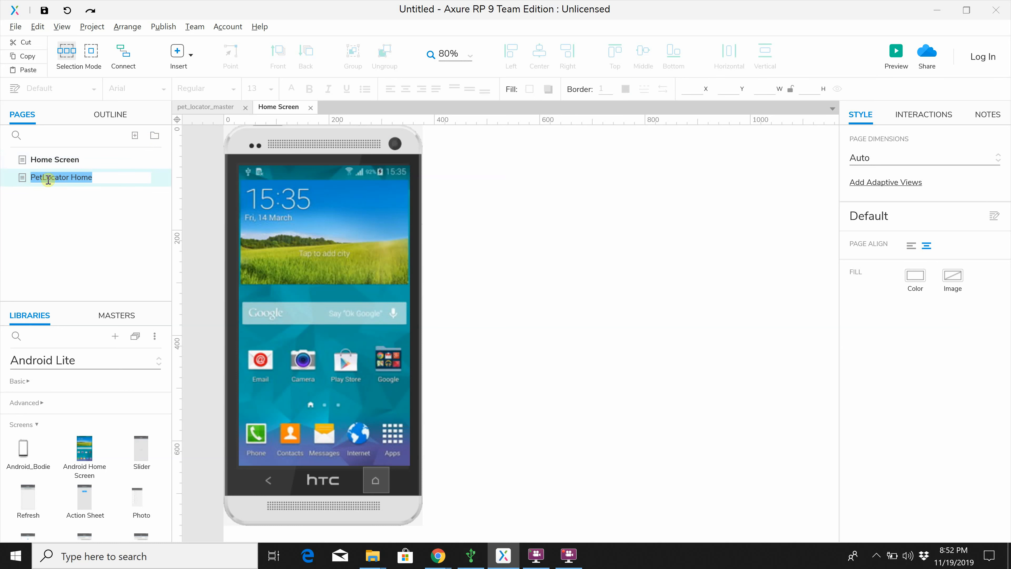
double_click(48, 180)
click(48, 181)
double_click(23, 179)
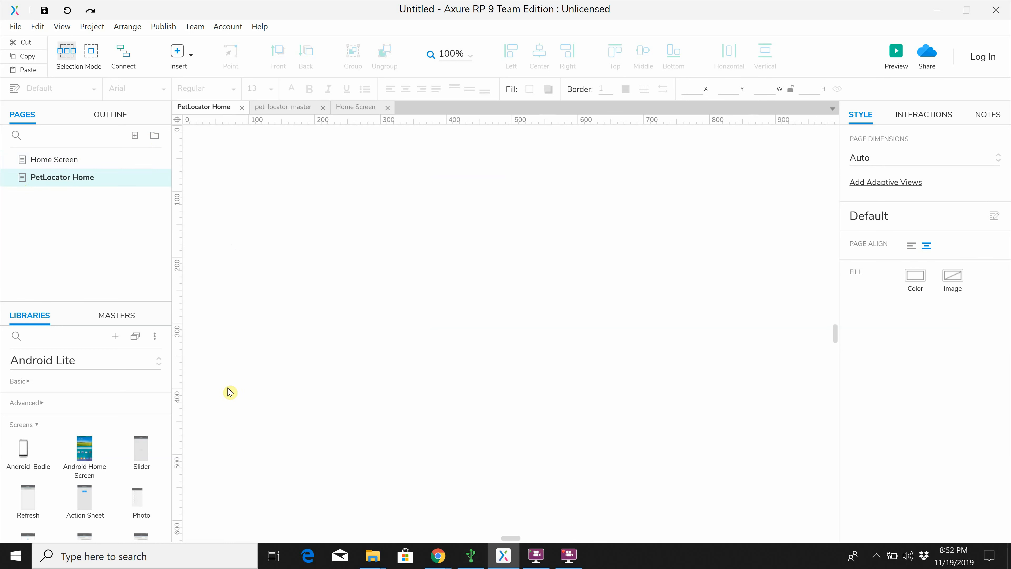
click(119, 318)
click(63, 364)
drag(64, 364, 352, 311)
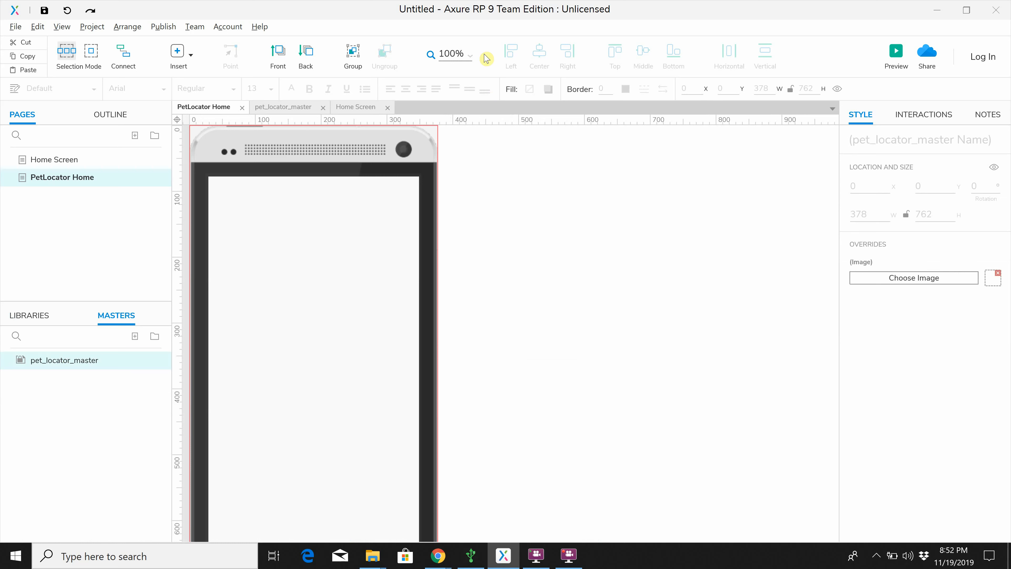
click(458, 53)
click(460, 239)
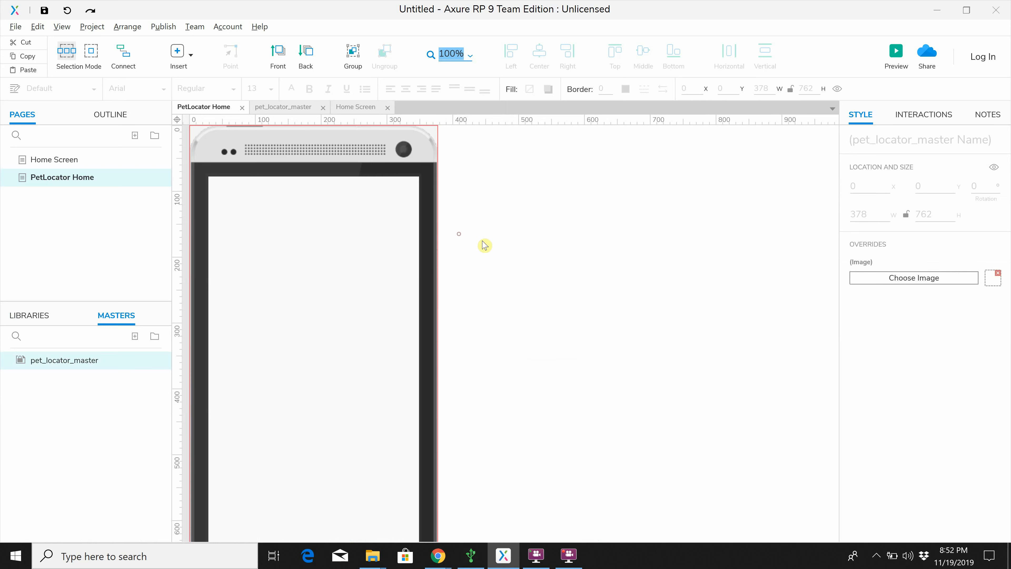
drag(555, 283, 494, 244)
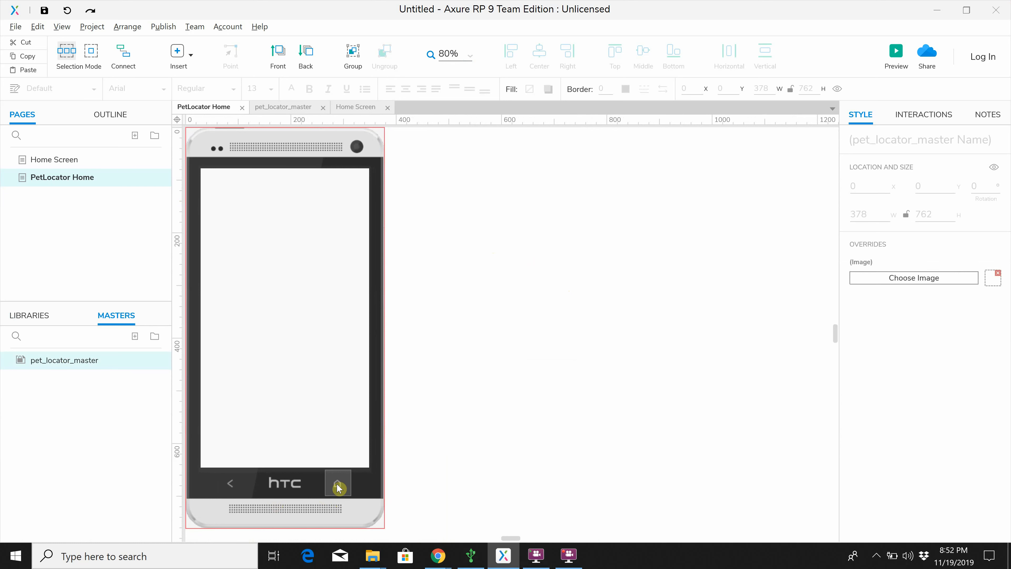
Compare the Home Screen and PetLocator Home pages, ending with Home Screen open.
click(65, 165)
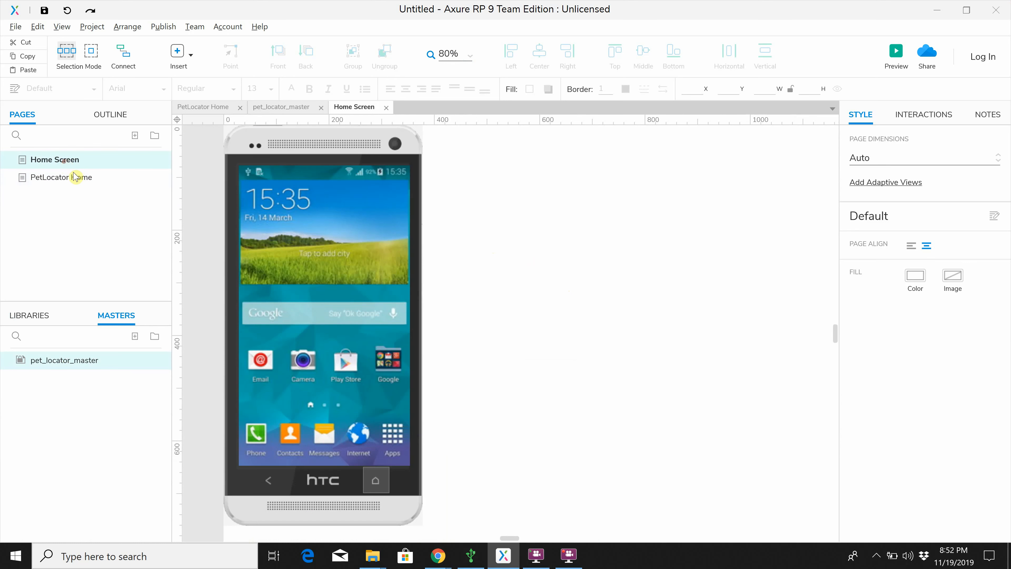
click(85, 182)
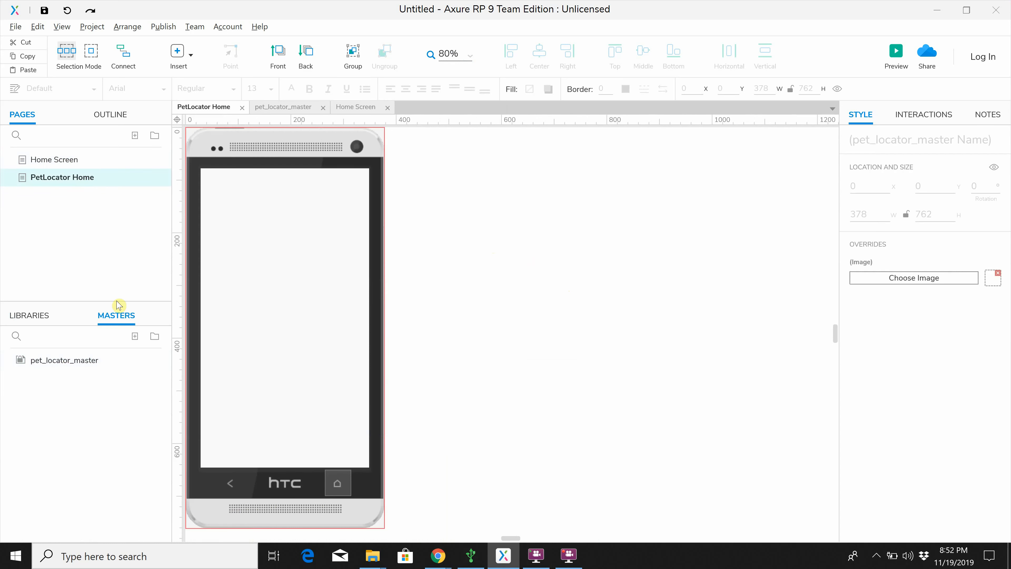
click(48, 165)
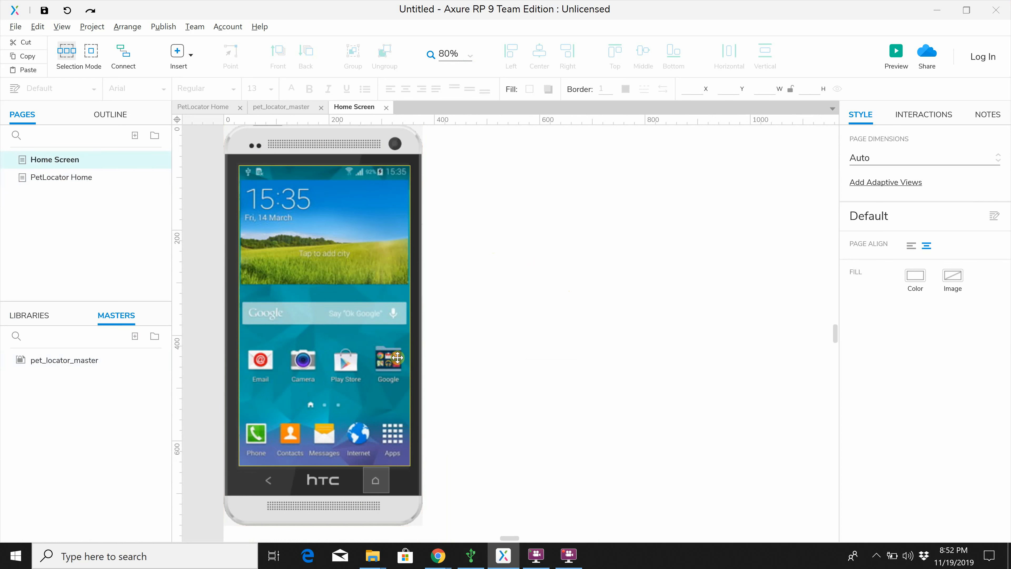
click(63, 185)
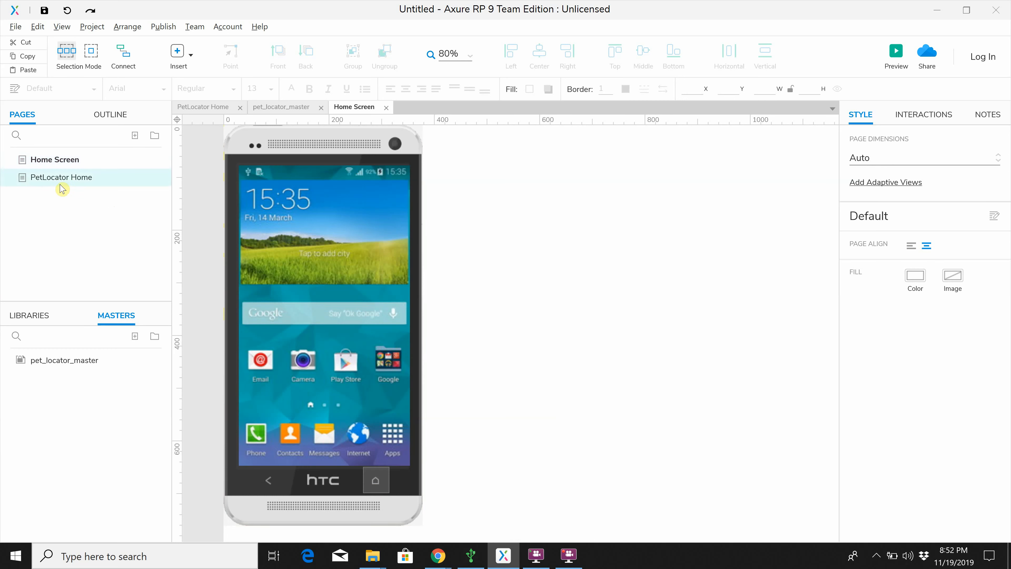
click(49, 163)
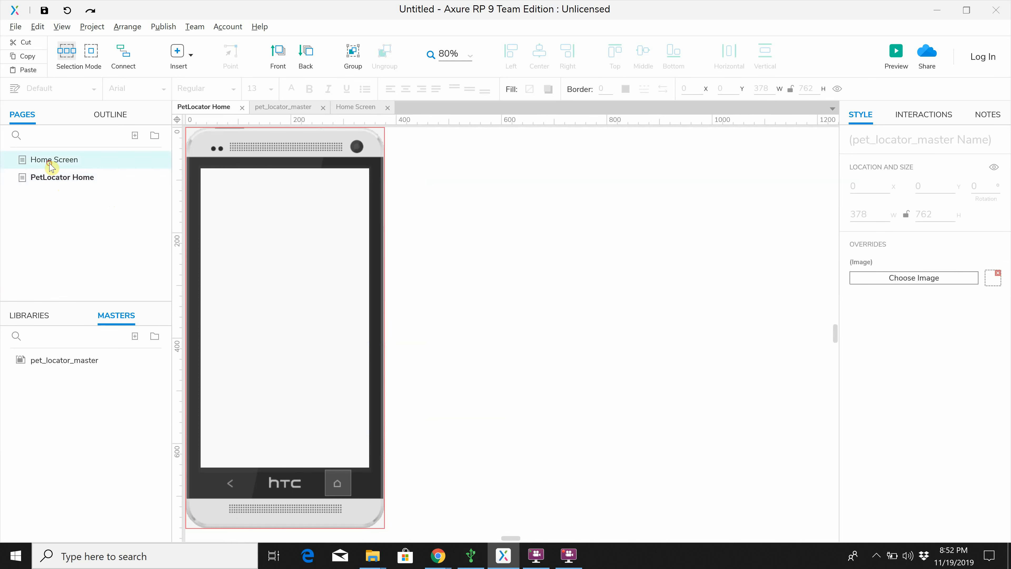
click(53, 164)
click(22, 164)
click(52, 163)
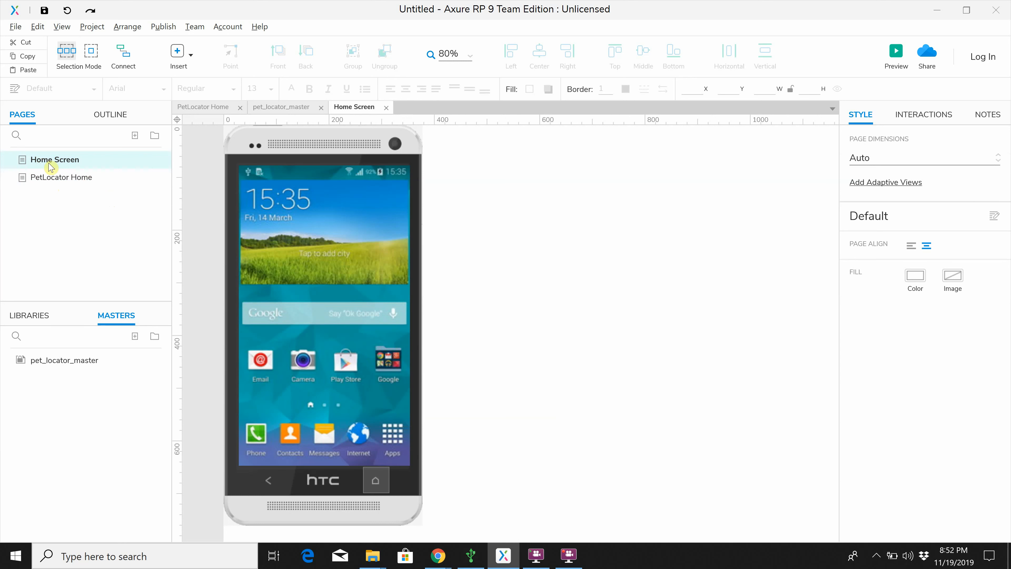
Preview the PetLocator Home page in the browser and set the preview to Scale to Fit.
click(64, 178)
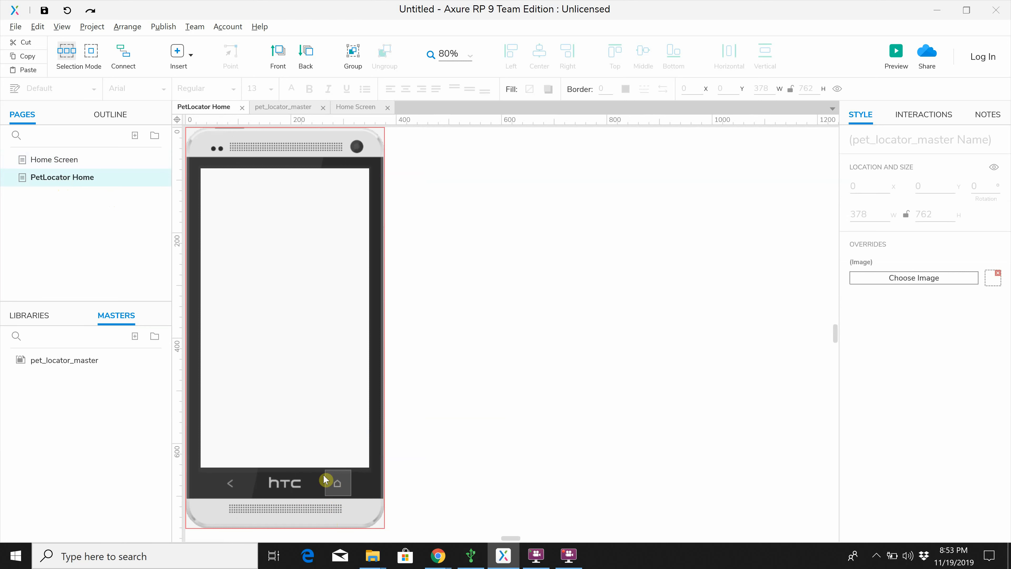
click(897, 53)
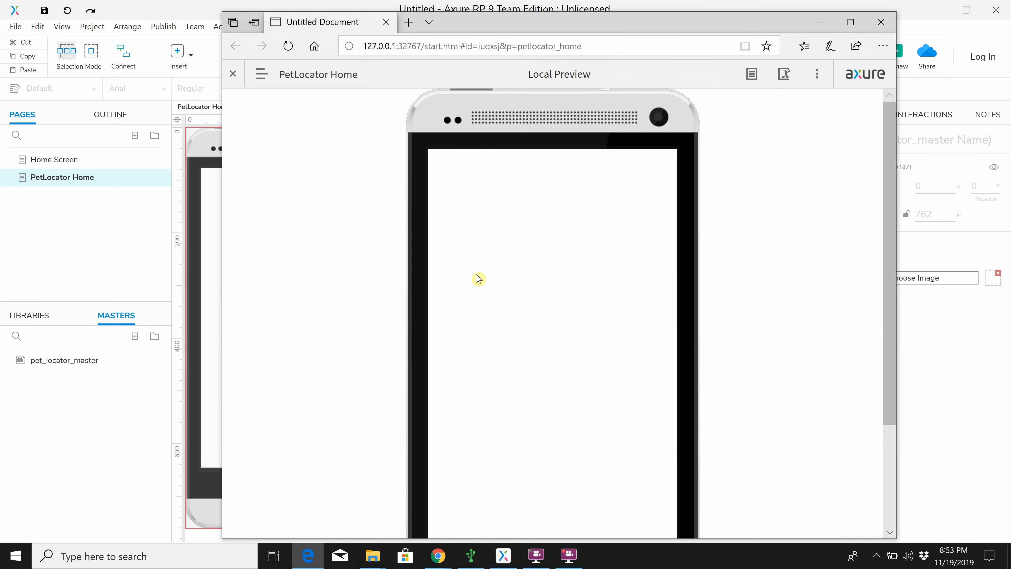
click(817, 78)
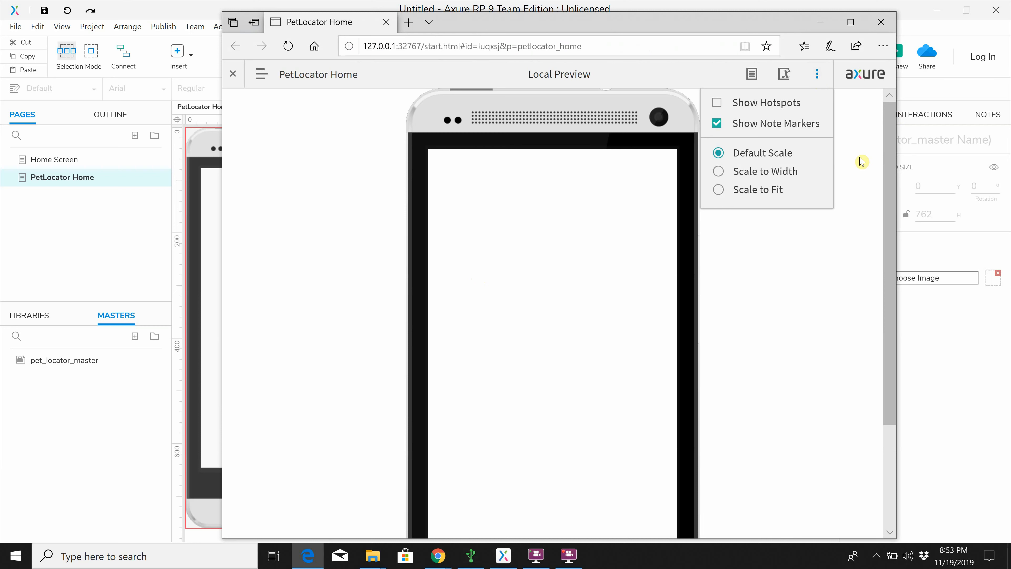
click(770, 188)
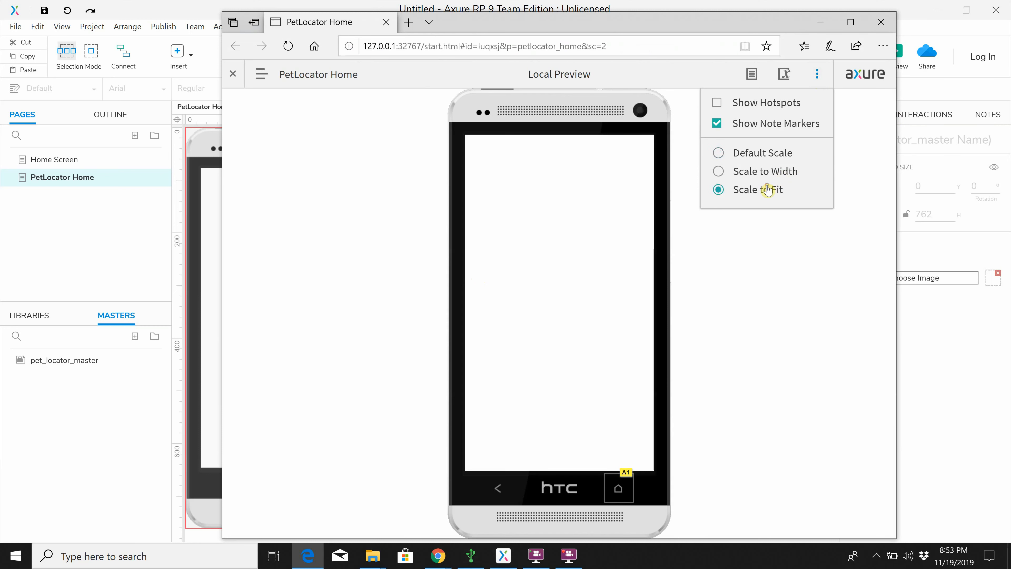
click(783, 289)
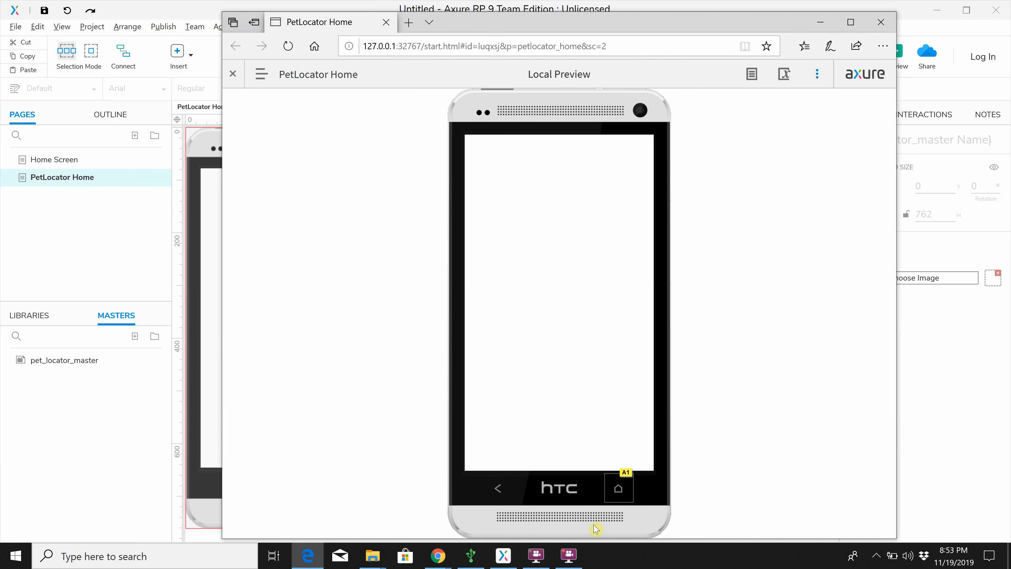
Test the phone's Home Button from the previewed PetLocator Home page and shift the preview window slightly upward.
click(618, 496)
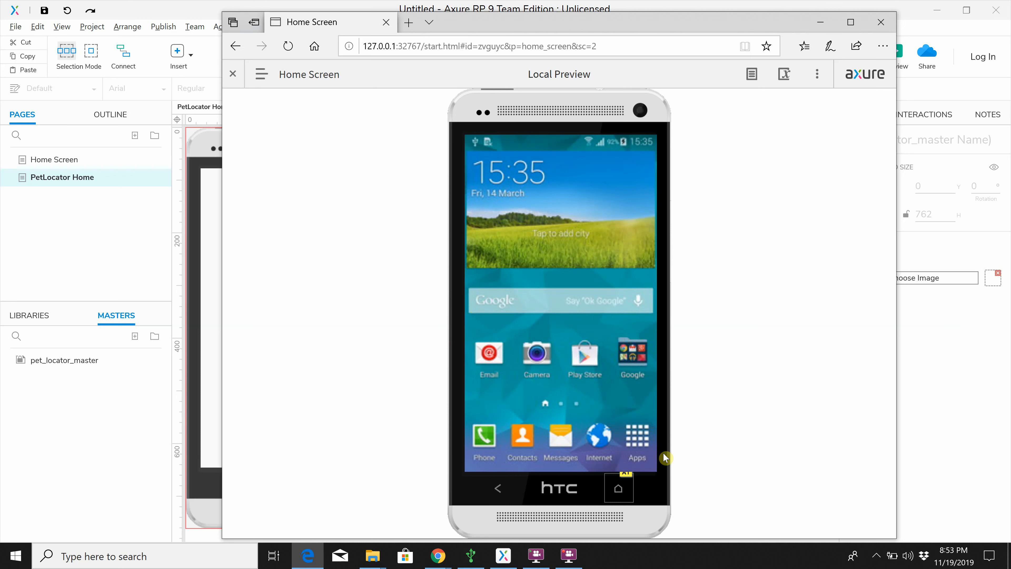
click(623, 494)
drag(609, 28, 610, 19)
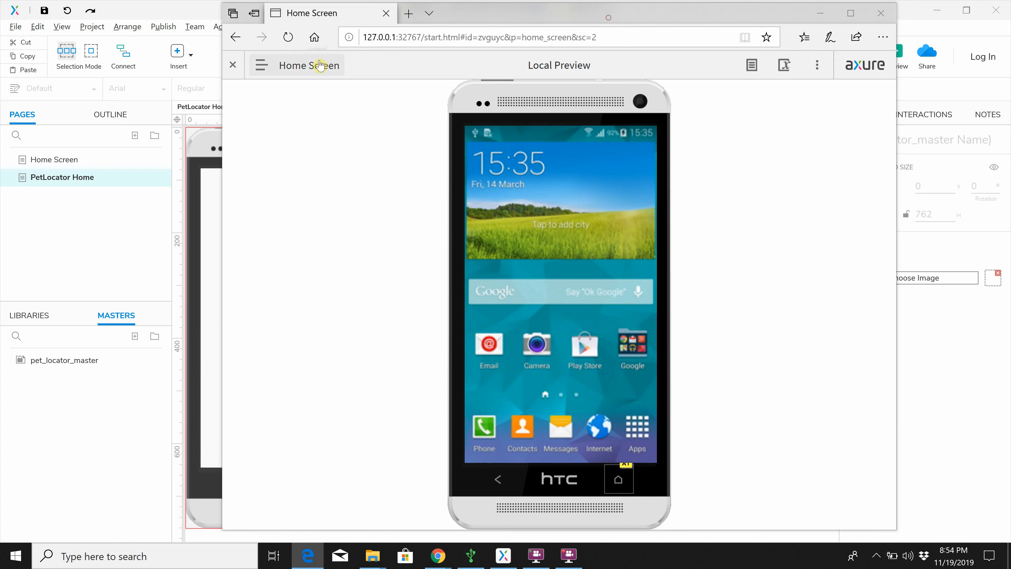
Show the preview's page list and switch repeatedly between PetLocator Home and Home Screen, ending on Home Screen.
click(262, 71)
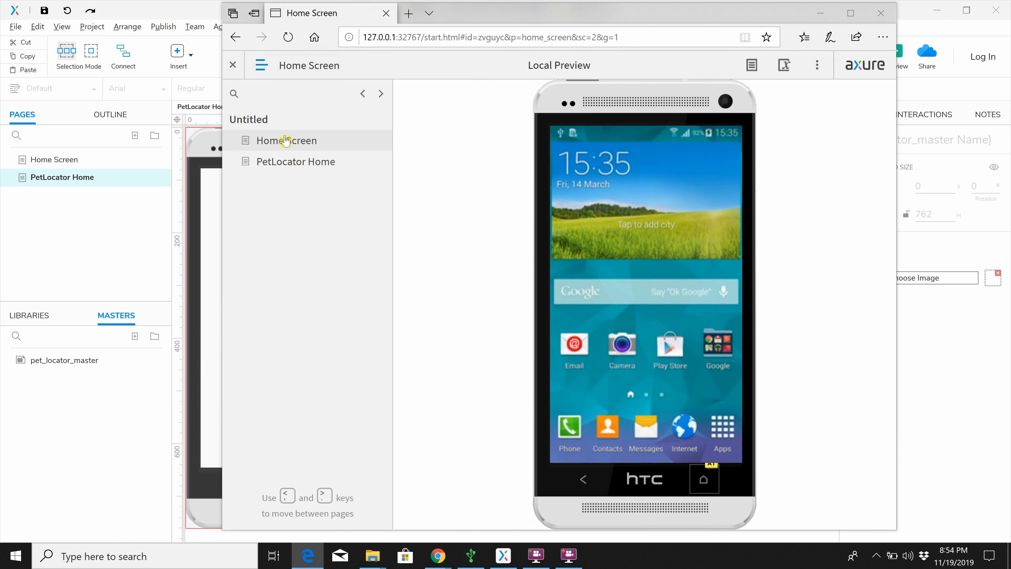
click(292, 163)
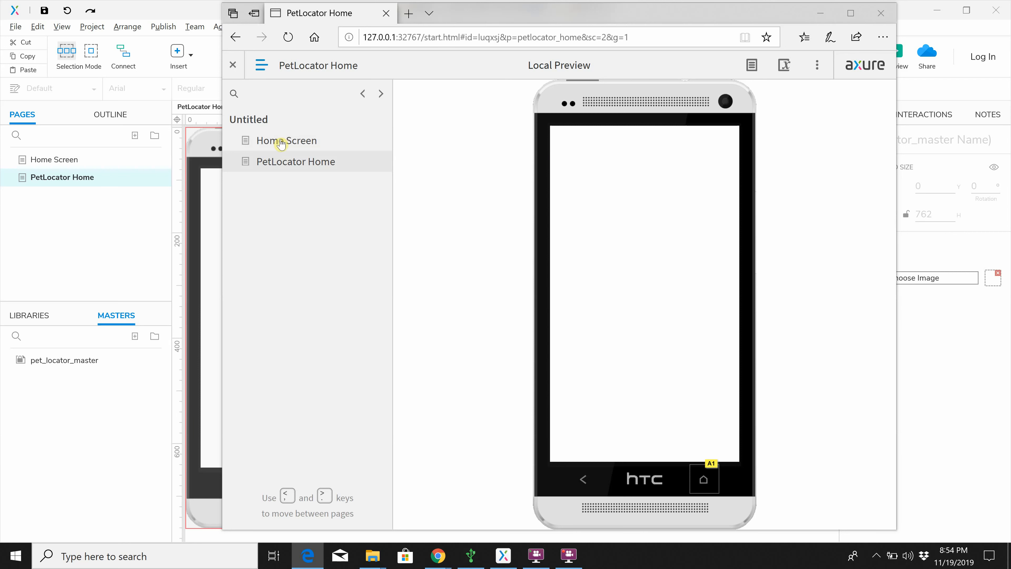
click(280, 148)
click(283, 163)
click(289, 141)
click(291, 165)
click(294, 137)
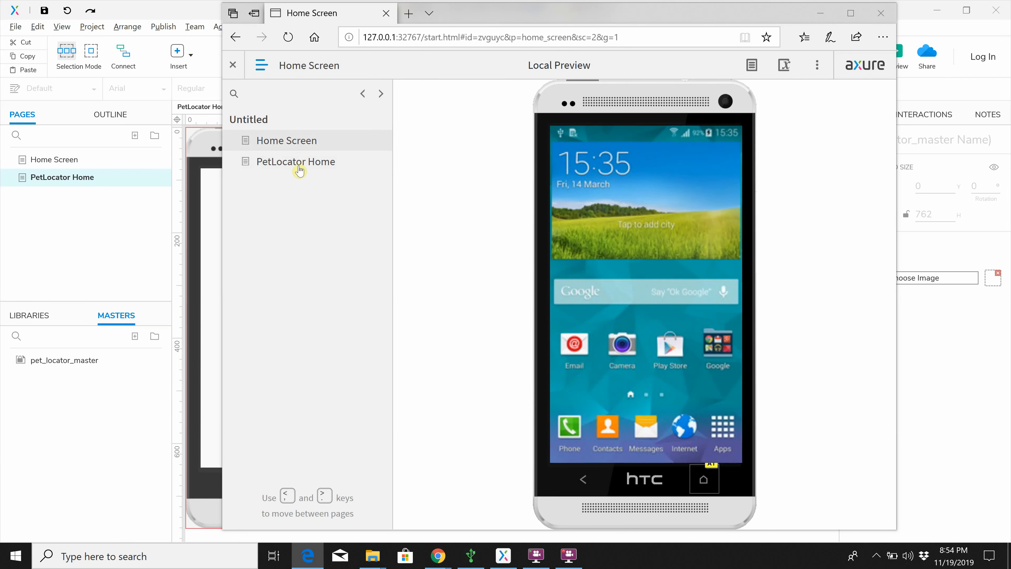
Return the preview to PetLocator Home, collapse the preview controls and test the phone's Home Button again.
click(298, 165)
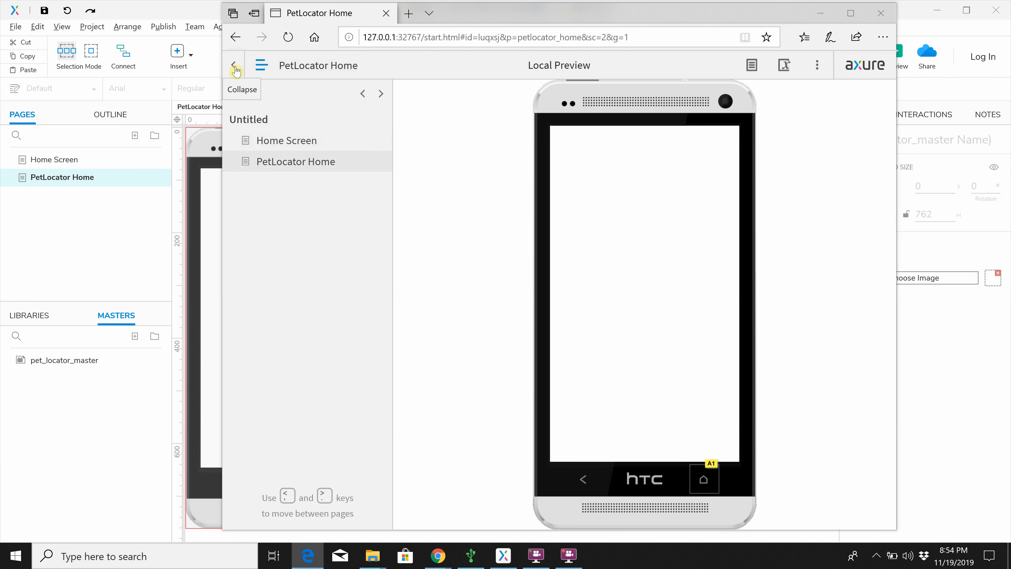
click(233, 69)
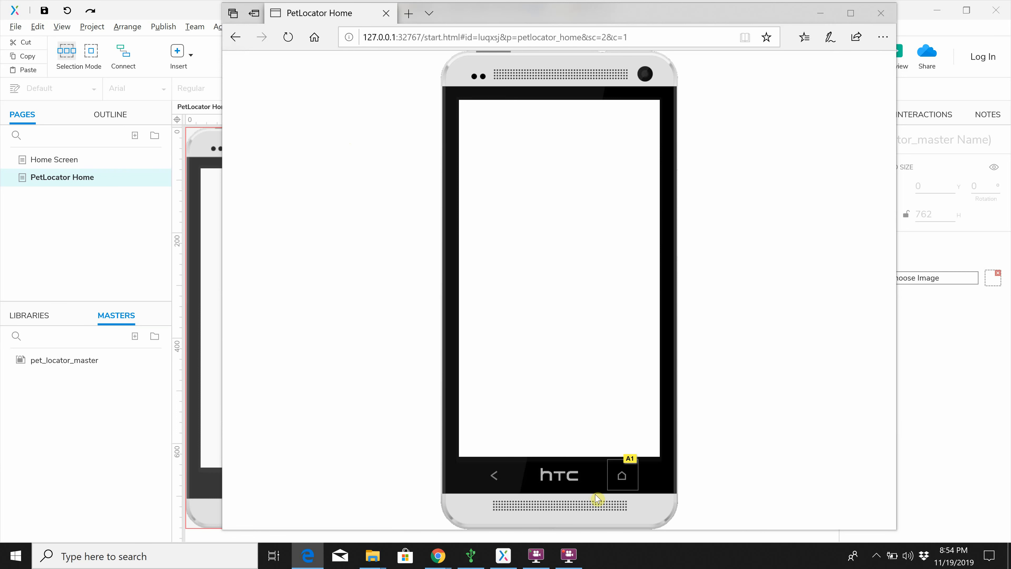
click(631, 483)
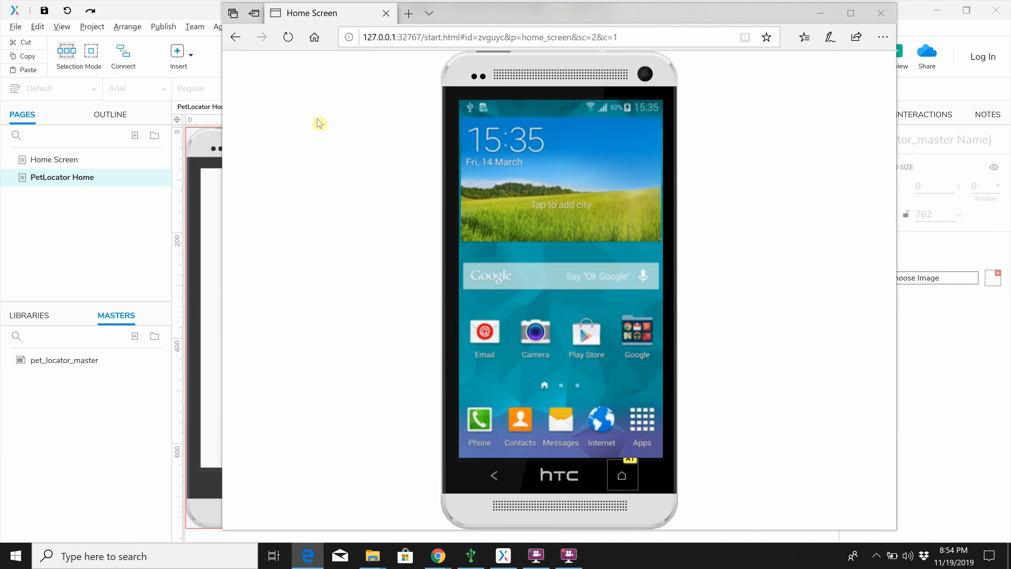